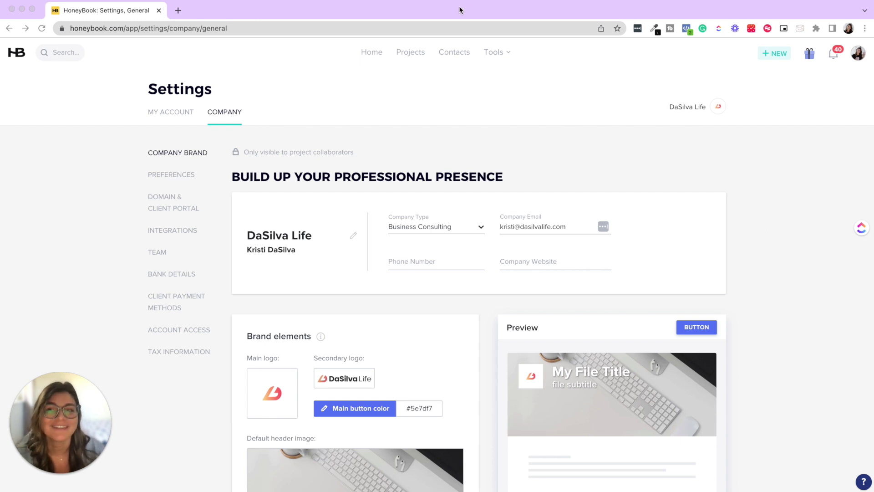
- Review the company settings, examining the brand and integrations pages and the notification, action and payment reminder preferences
left_click(520, 106)
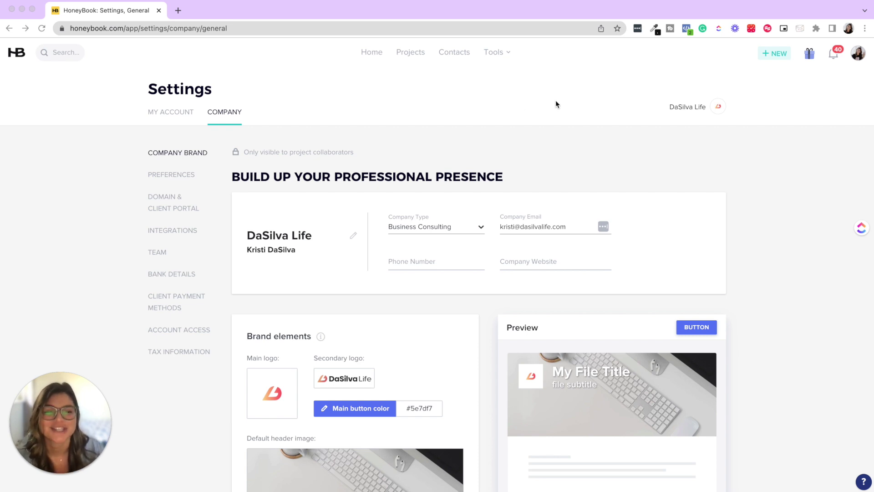
left_click(860, 54)
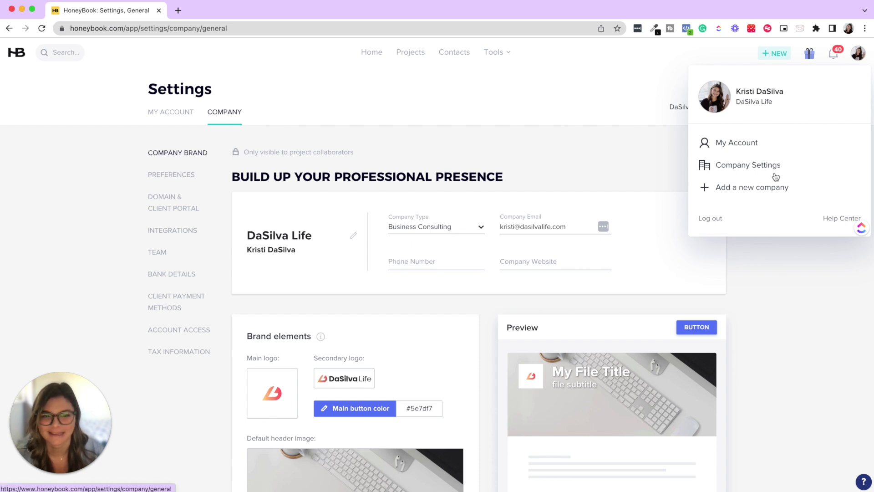
left_click(427, 93)
left_click(175, 175)
left_click(184, 235)
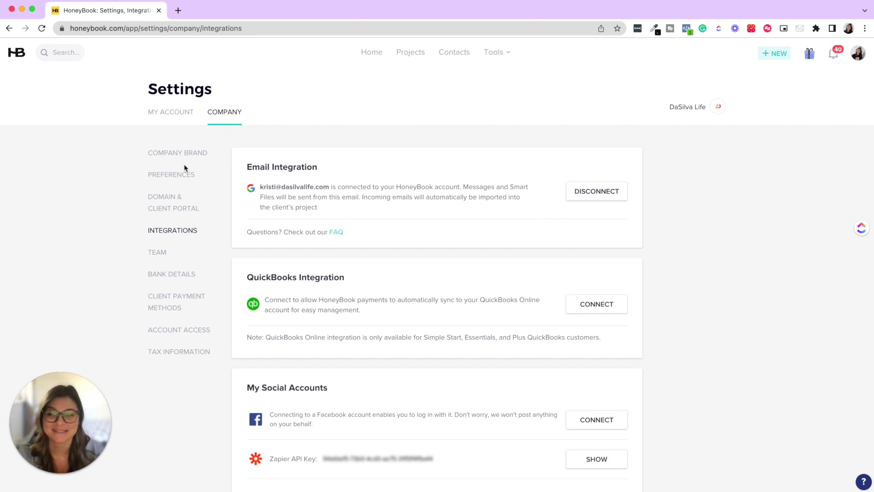
left_click(181, 178)
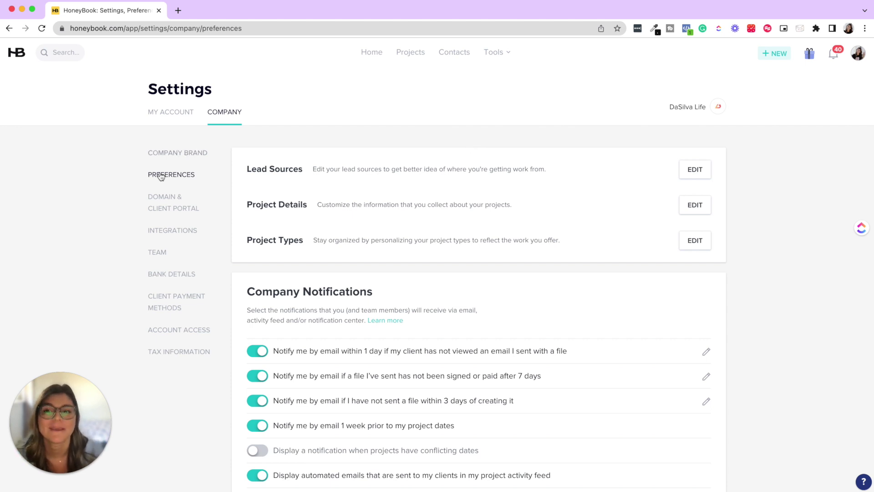
scroll(296, 121, "down", 7)
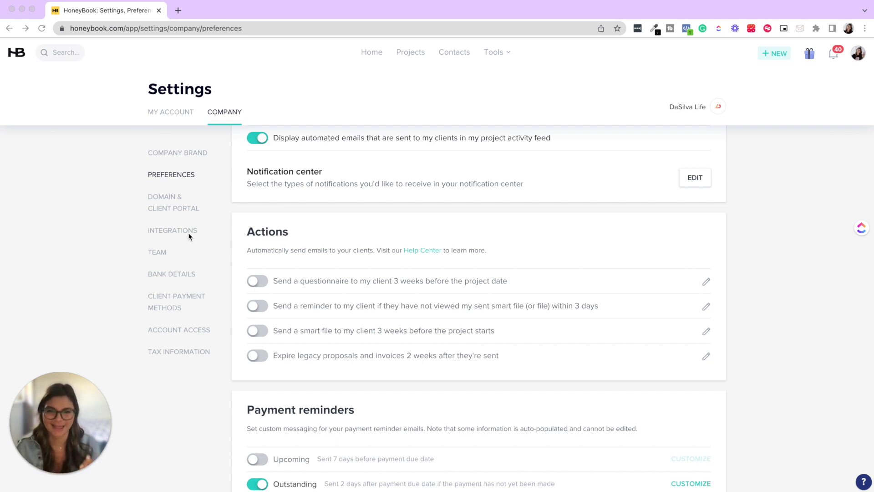
- Start a new project and name it "DaSilva Life - HoneyBook Monthly Support"
left_click(777, 55)
left_click(776, 54)
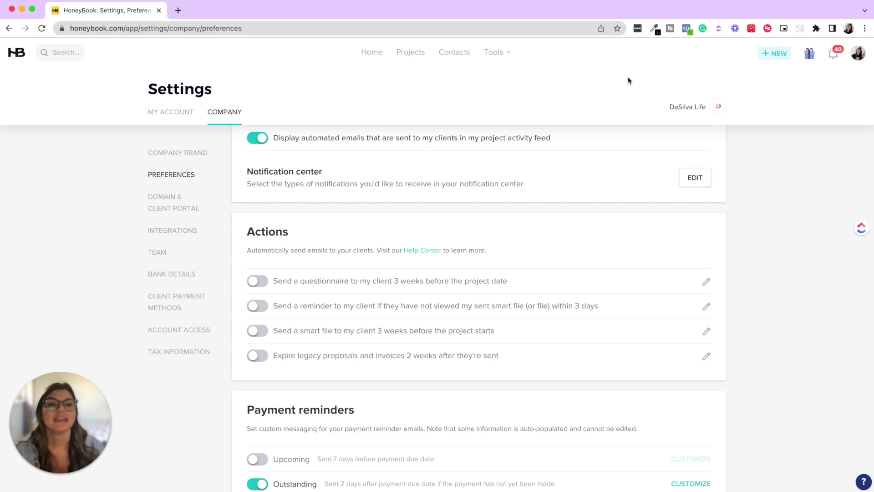
left_click(776, 53)
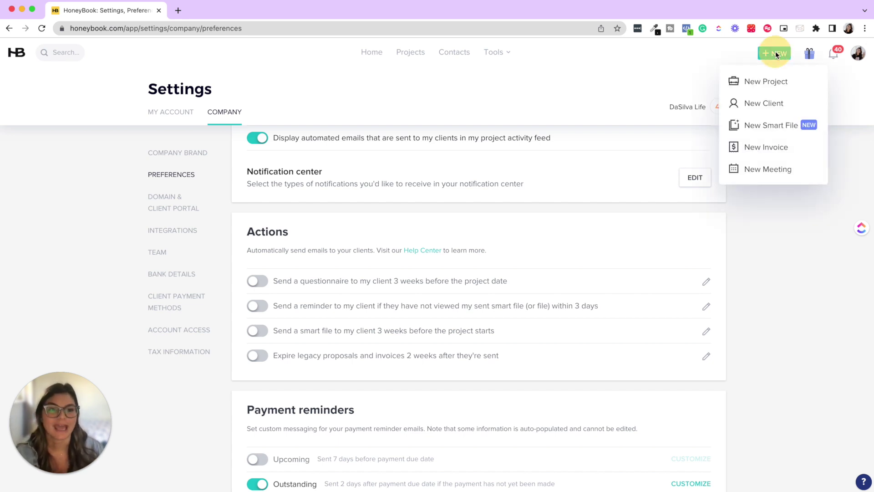
left_click(772, 82)
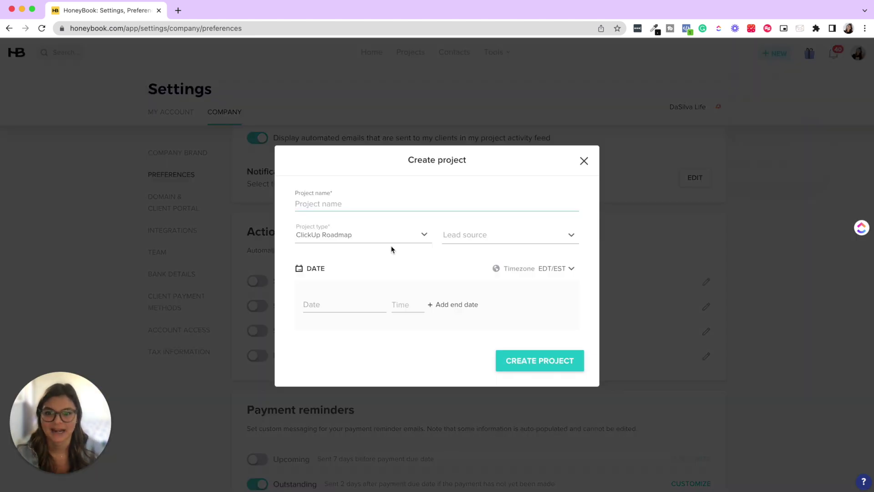
type("Da")
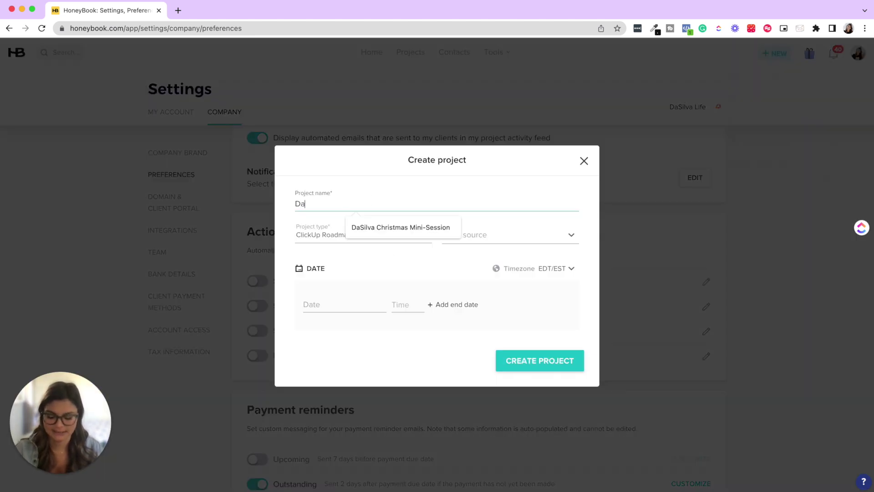
type("Silva Life -")
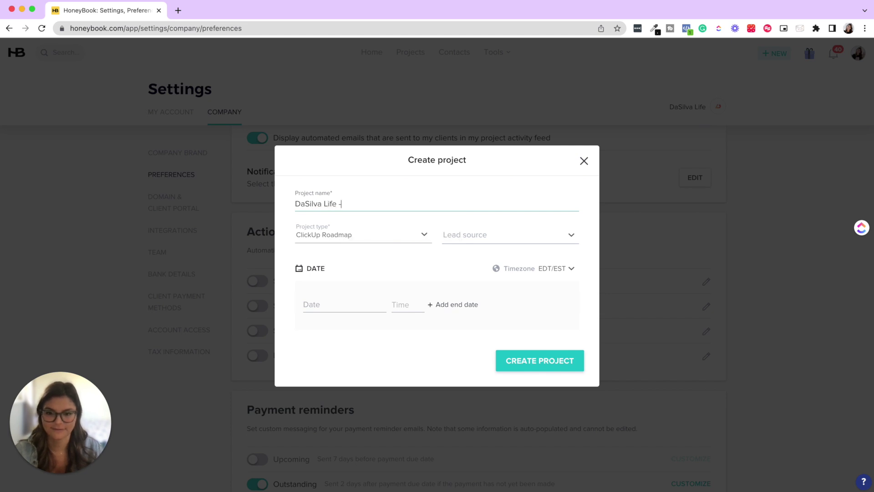
type(" HoneyBook Setu")
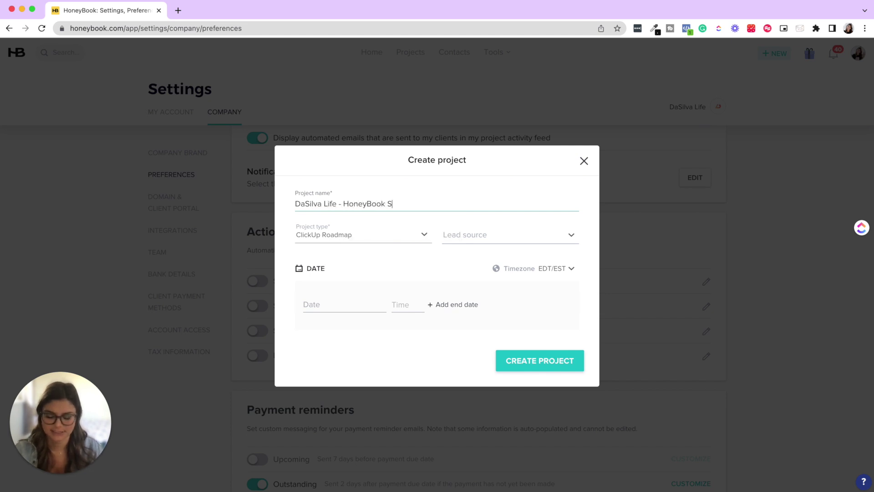
key("BackSpace")
key("BackSpace")
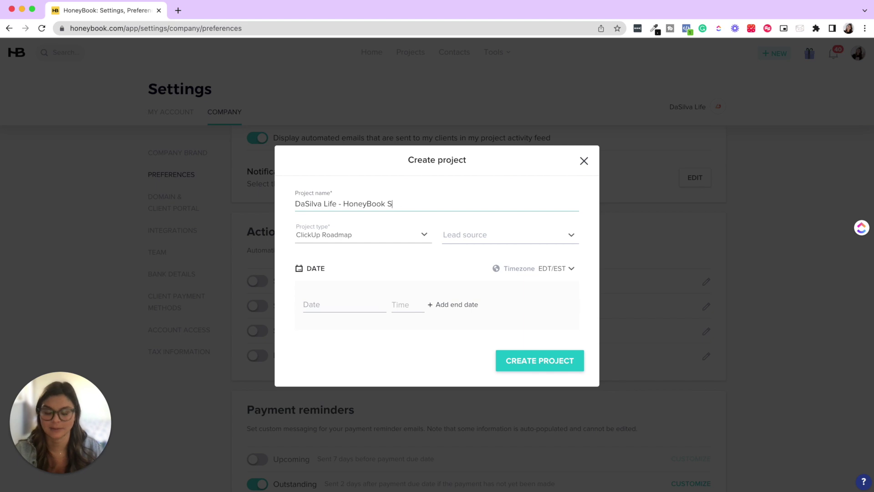
key("BackSpace")
type("Monthly ")
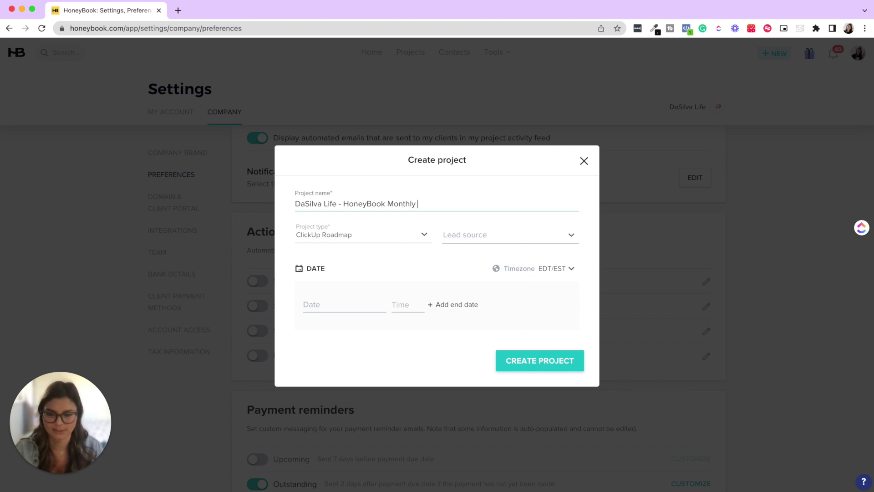
type("Support")
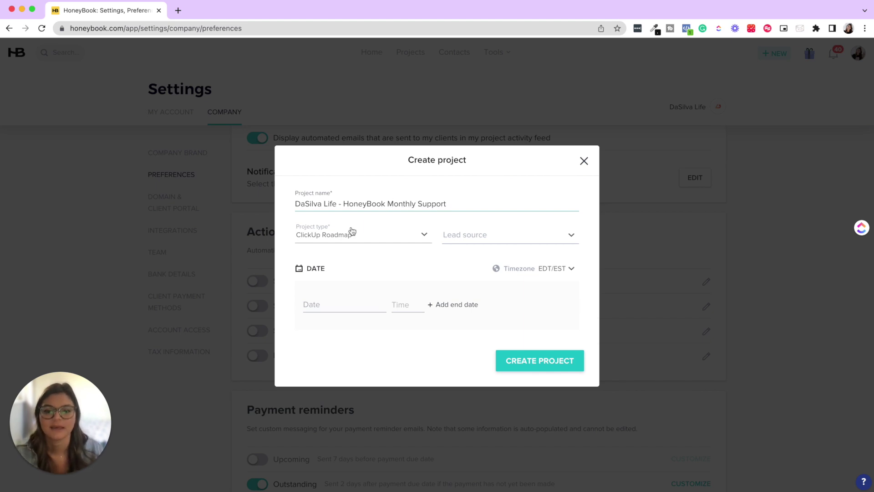
- Set the project type to Other and create the project
left_click(377, 239)
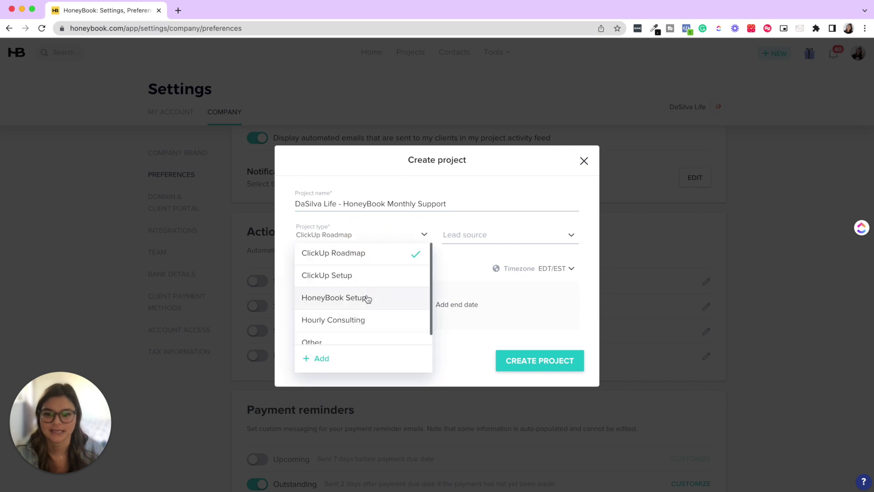
left_click(363, 342)
left_click(543, 361)
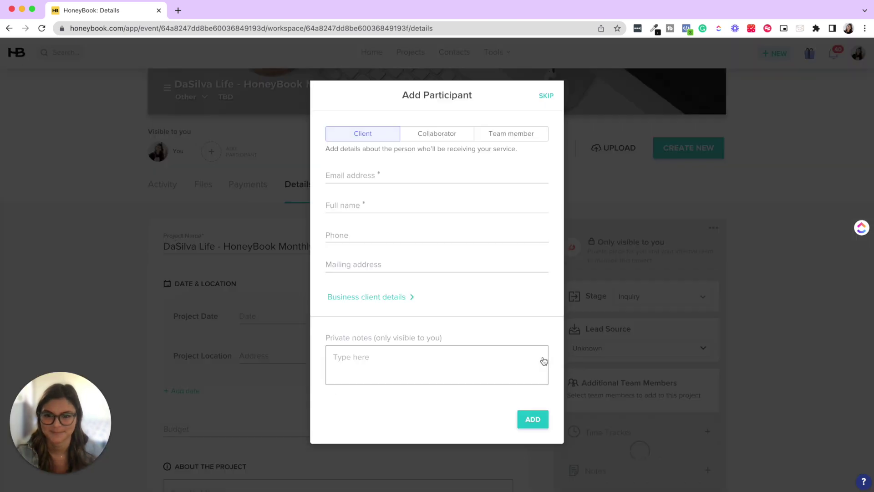
- Add a client participant to the project with the client's email address and full name
left_click(444, 175)
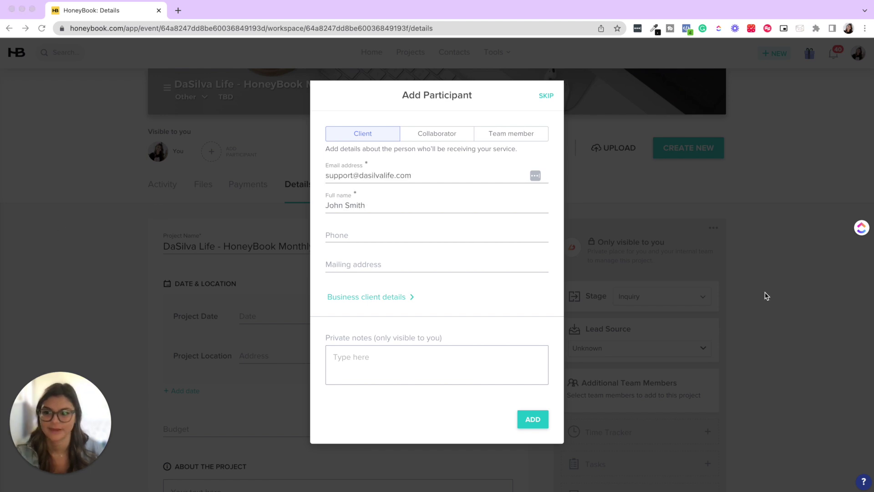
left_click(536, 421)
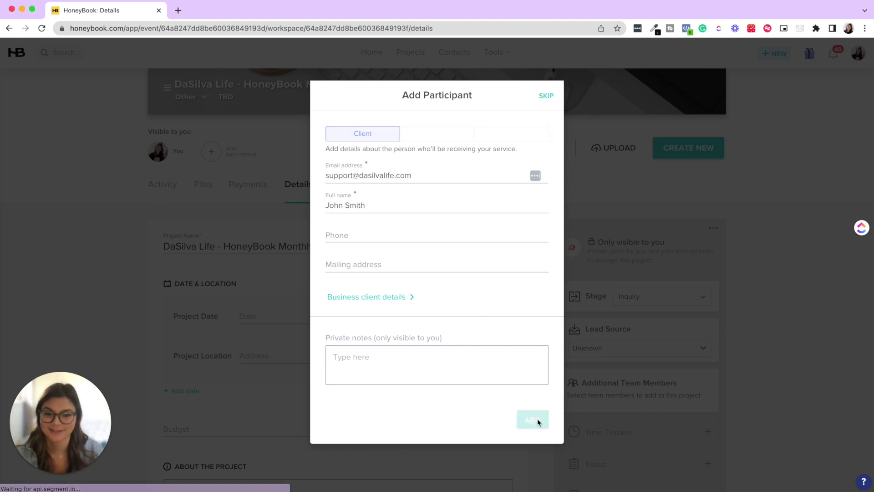
- Examine the project's Activity and Files pages, the smart file types it offers, and the account-wide options for creating new items
scroll(242, 270, "up", 4)
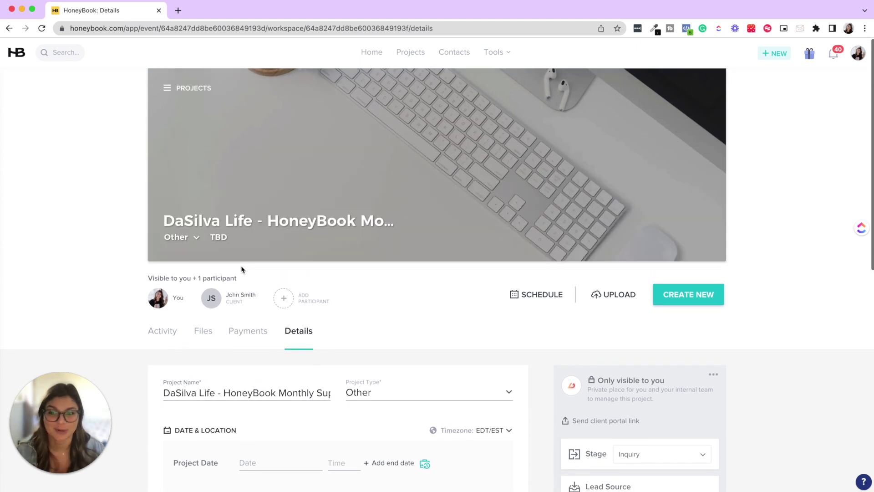
left_click(163, 335)
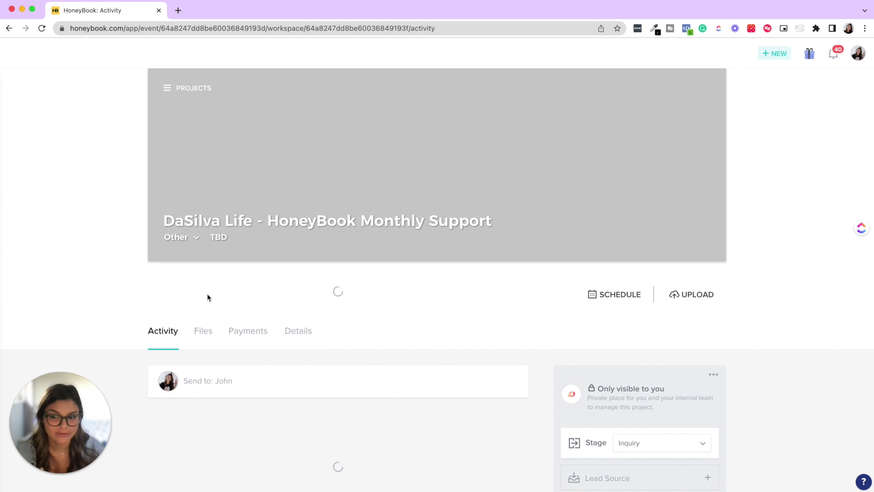
scroll(208, 298, "down", 3)
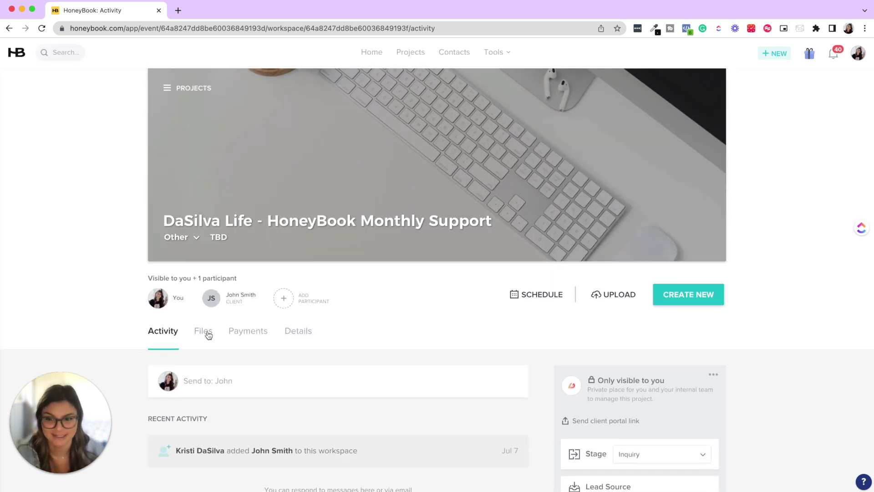
left_click(208, 335)
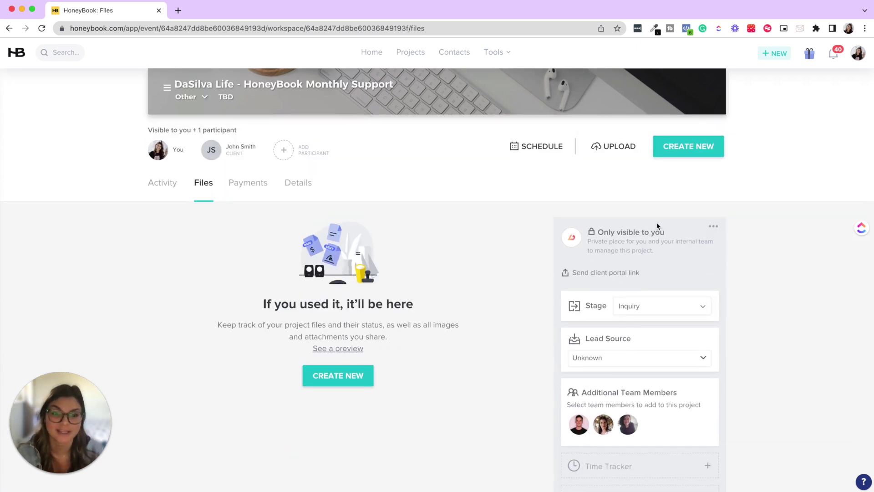
left_click(674, 149)
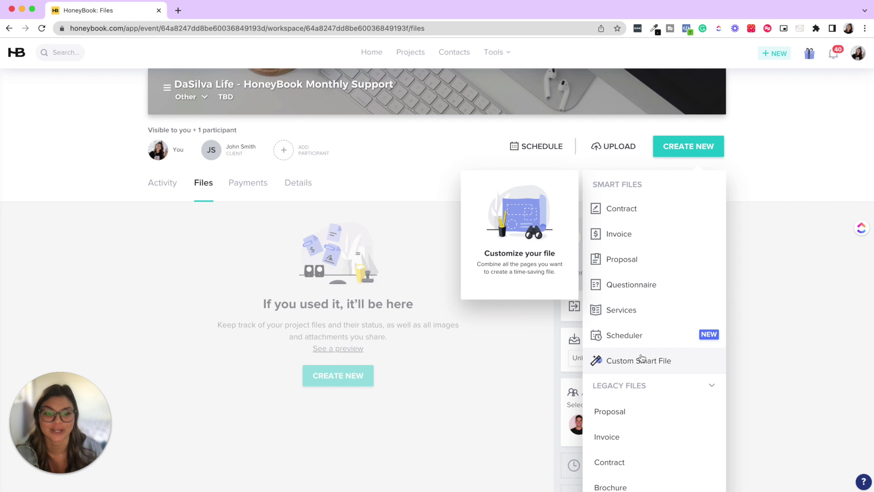
left_click(214, 205)
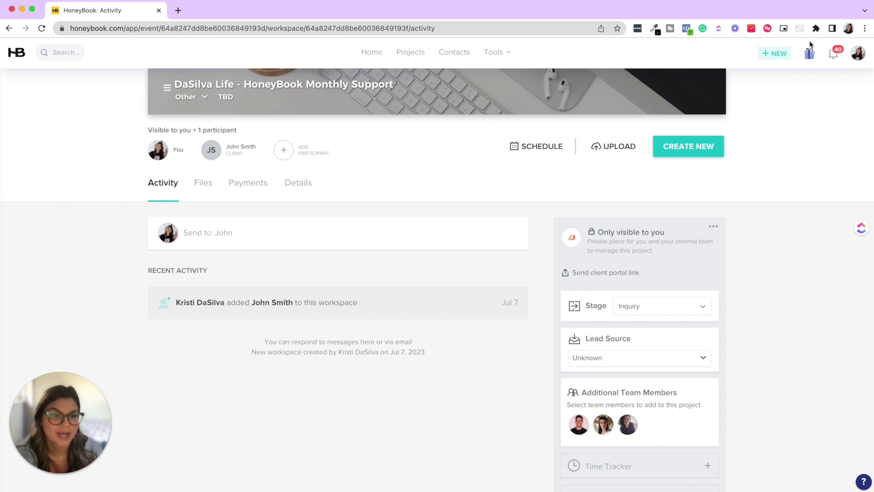
left_click(775, 53)
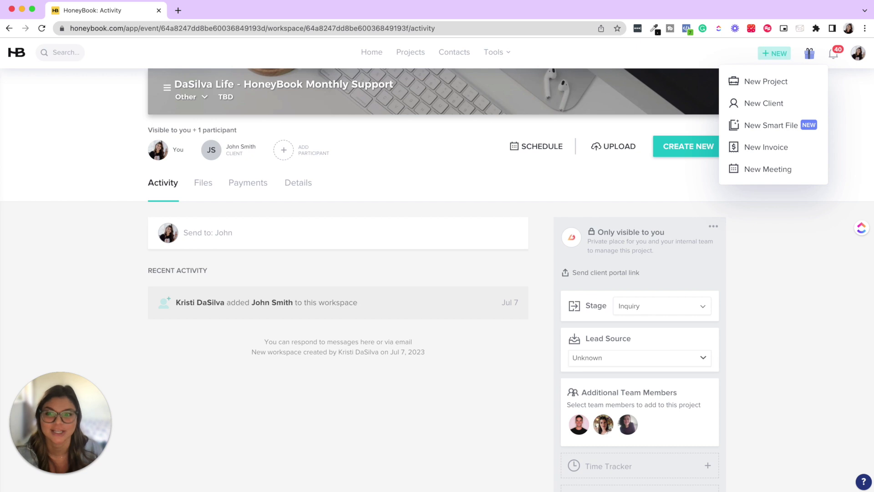
scroll(322, 181, "up", 2)
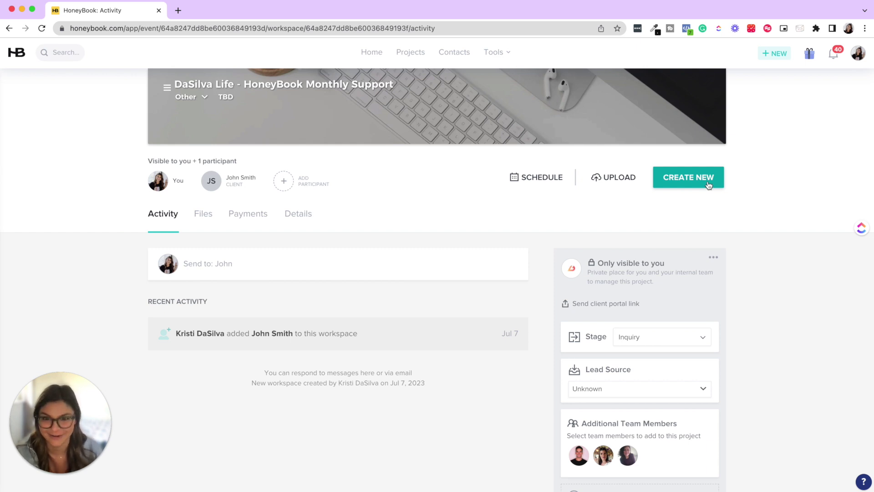
scroll(789, 165, "up", 3)
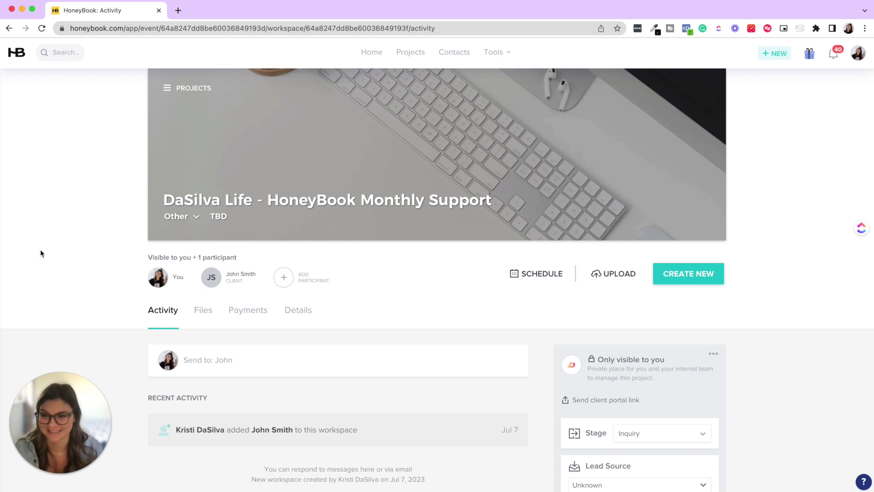
- Highlight the full project title in the header, its "DaSilva Life" part, and its "HoneyBook Monthly Support" part
left_click(497, 128)
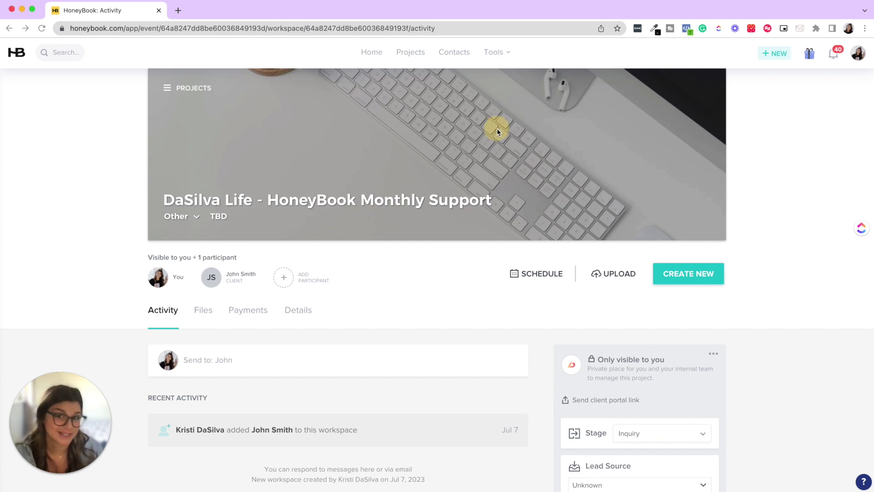
left_click(317, 206)
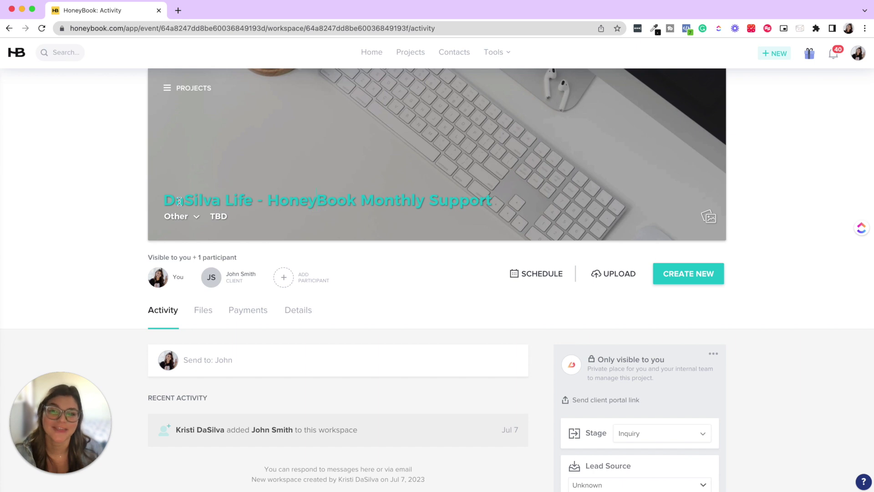
left_click_drag(165, 200, 517, 193)
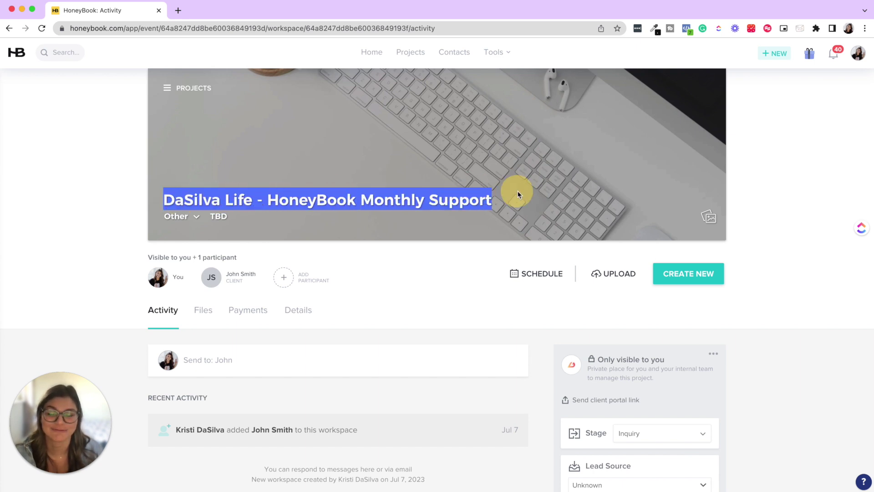
left_click(553, 168)
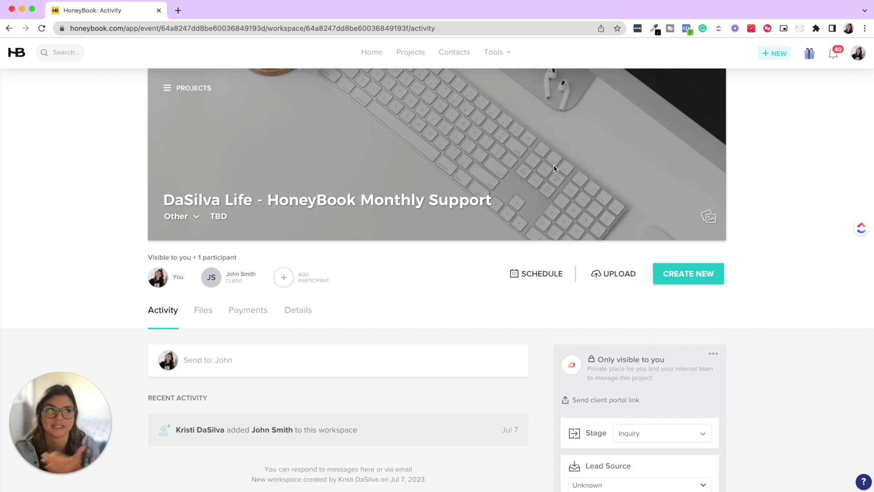
triple_click(323, 196)
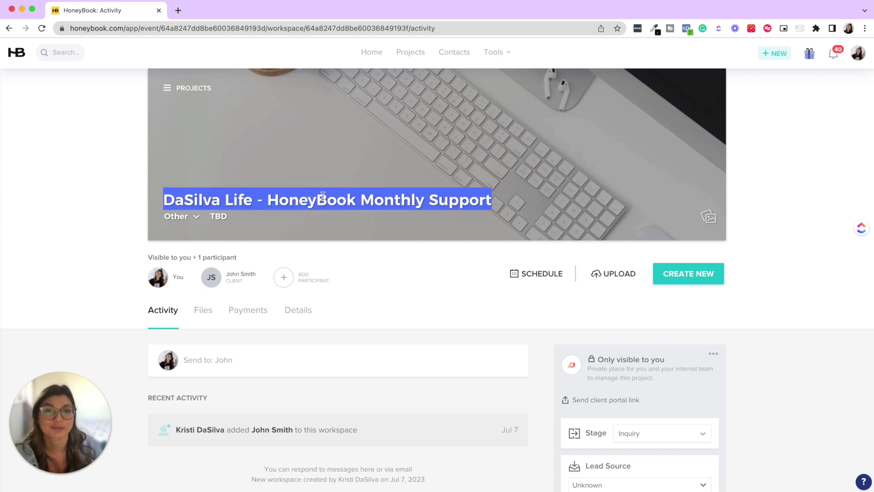
left_click_drag(252, 200, 163, 207)
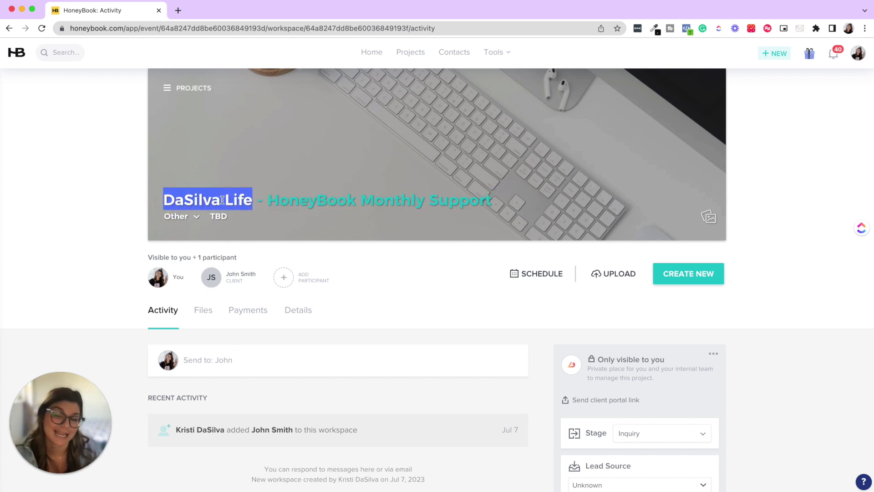
left_click_drag(267, 200, 643, 212)
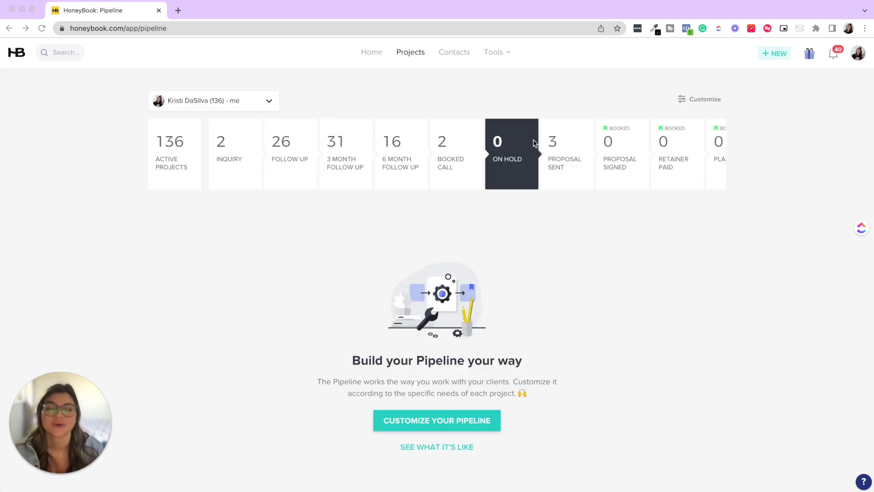
- Review the pipeline stages across the whole board, from Inquiry through Archived
scroll(544, 140, "right", 5)
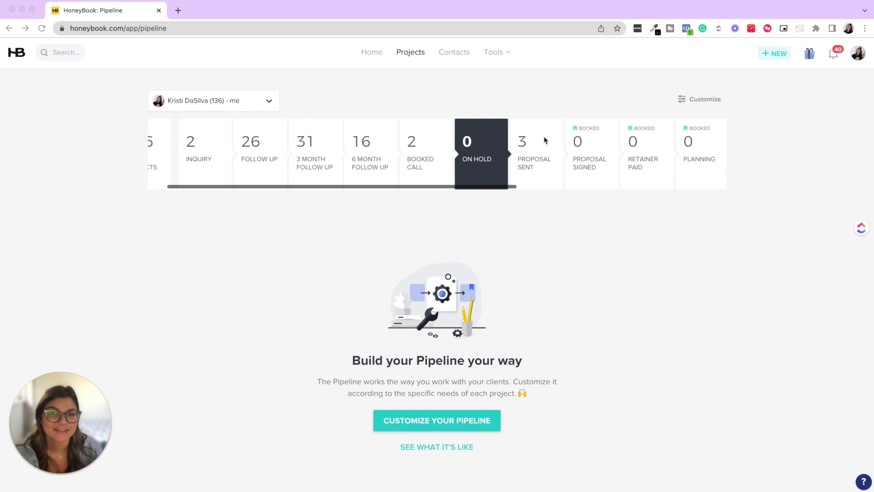
scroll(546, 141, "left", 5)
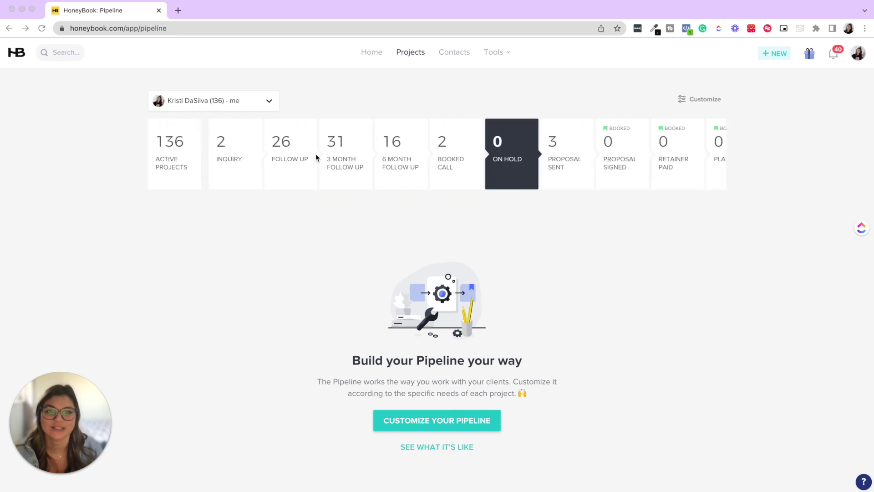
scroll(316, 154, "right", 8)
scroll(314, 158, "left", 8)
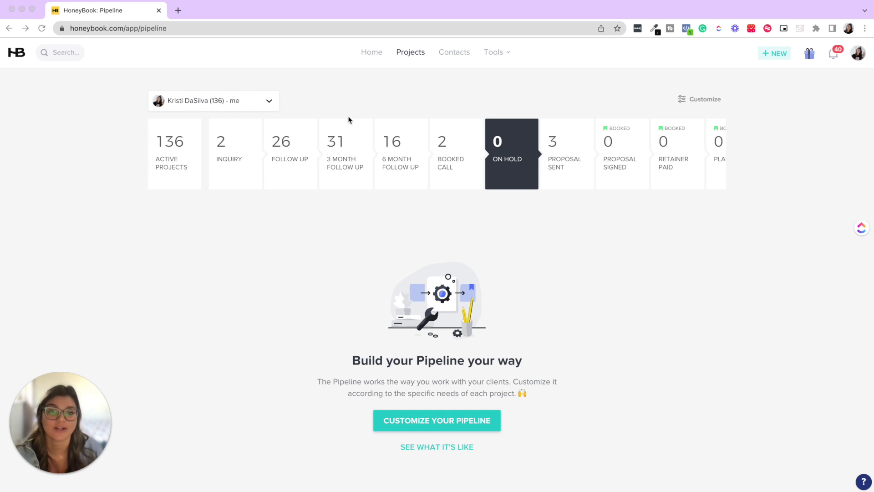
scroll(470, 167, "right", 4)
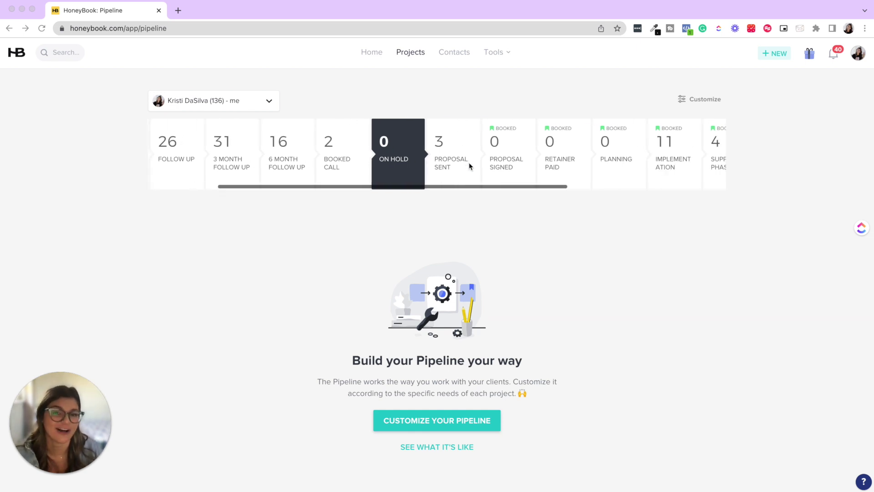
scroll(402, 165, "right", 4)
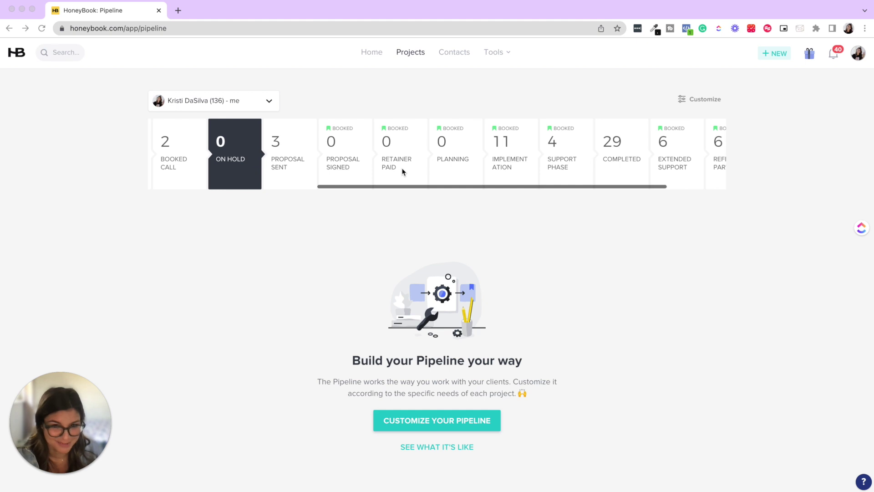
scroll(402, 171, "right", 1)
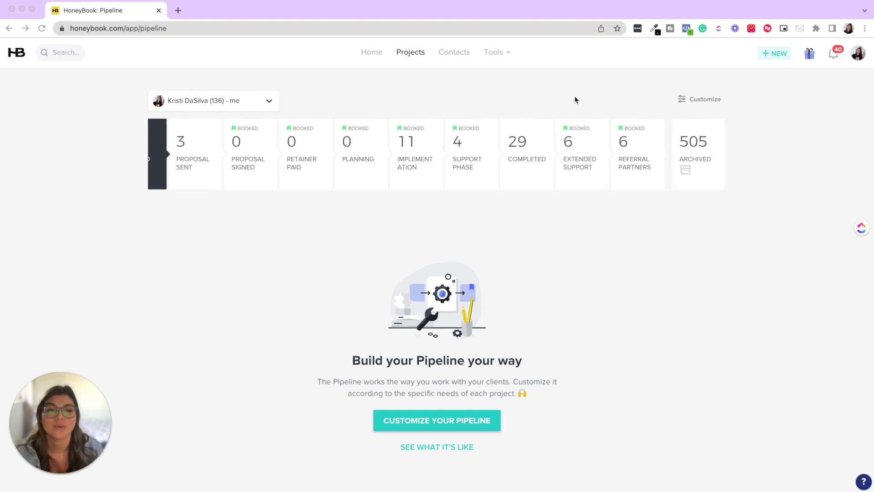
- Examine the pipeline customization editor's locked and custom stages, and exit it without changing anything
left_click(698, 99)
left_click(699, 100)
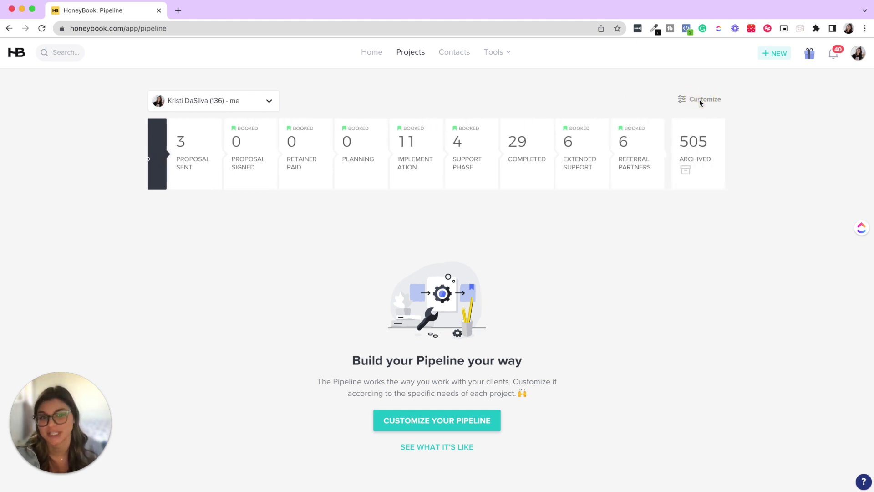
scroll(474, 203, "right", 8)
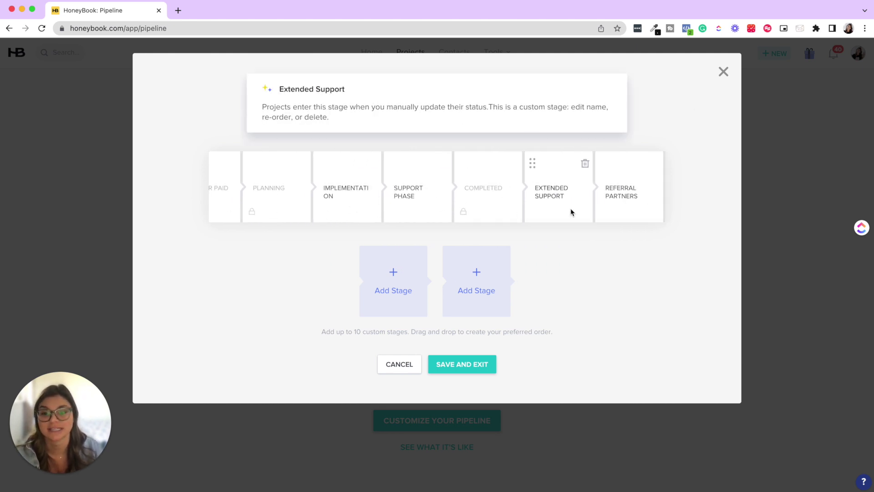
left_click(724, 71)
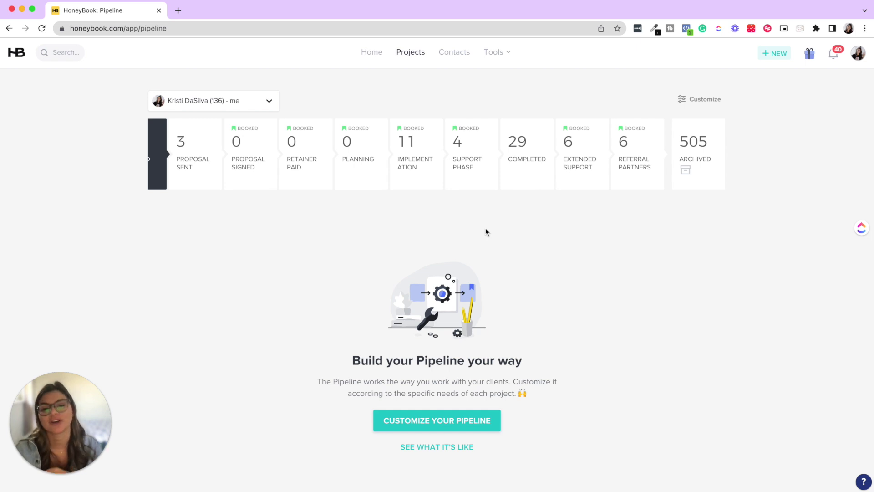
scroll(531, 177, "right", 1)
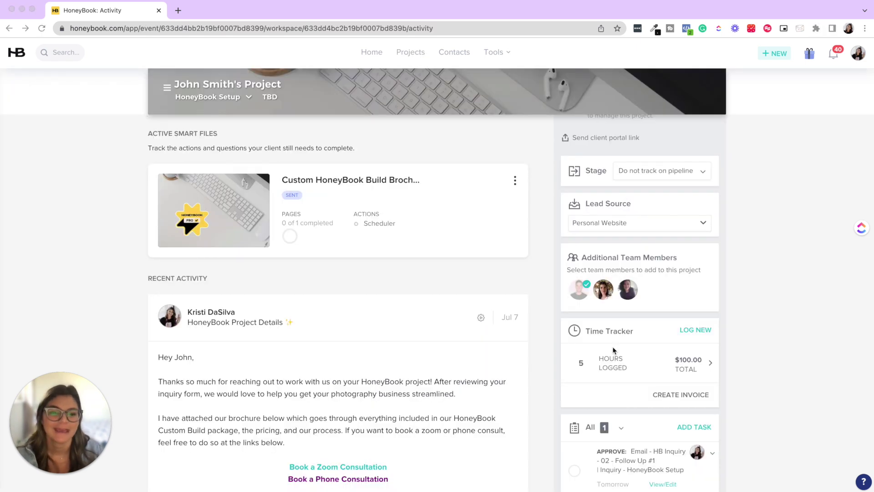
- Add the task "Order client gift" to the HoneyBook Setup project with a due date of Jul 12, 2023
scroll(604, 289, "down", 3)
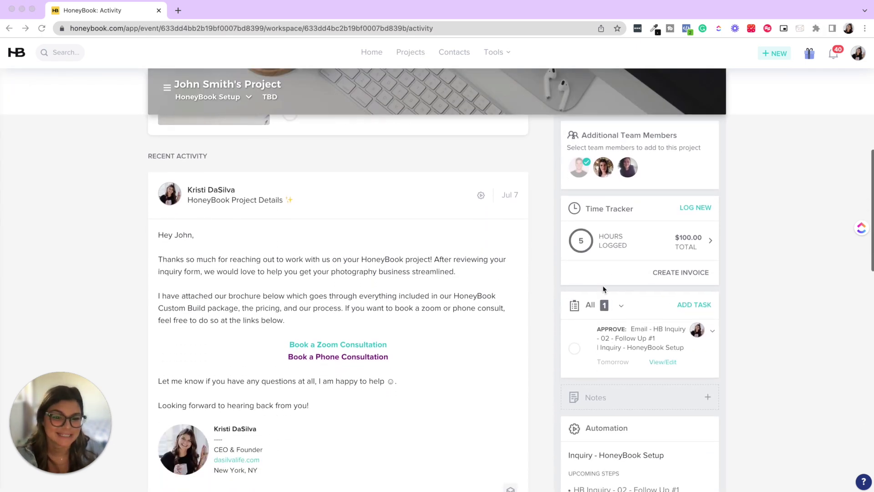
left_click(701, 296)
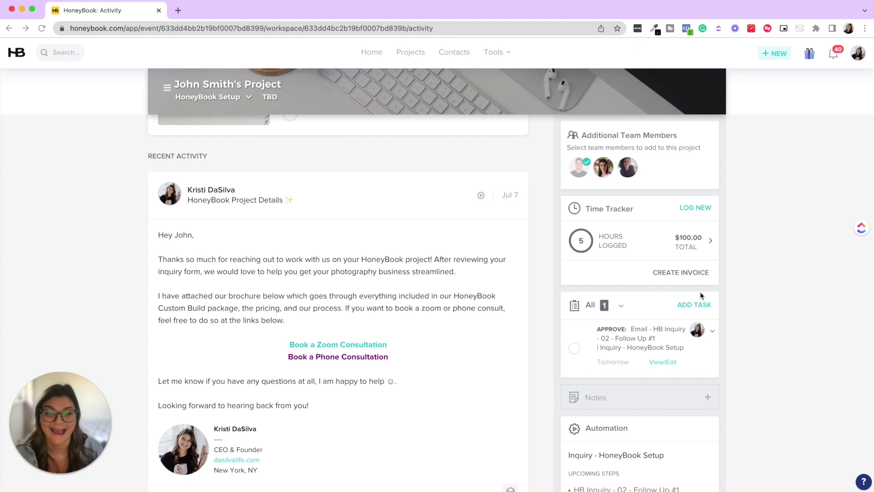
left_click(704, 305)
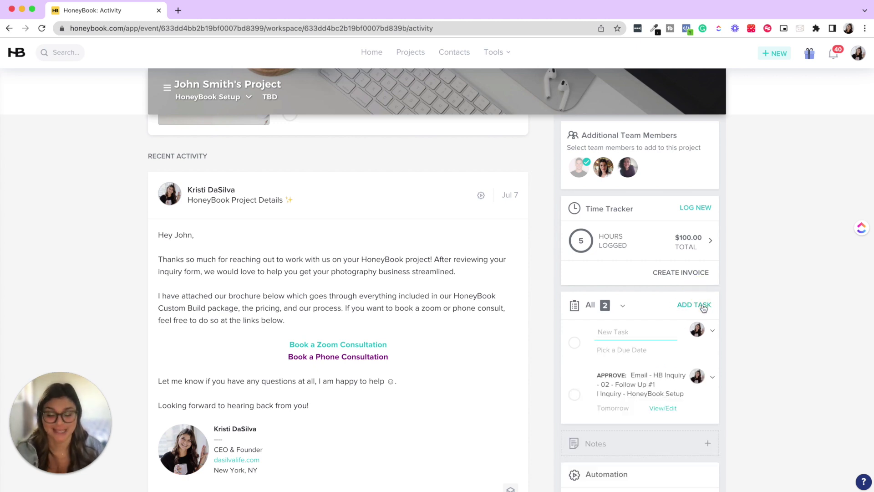
type("Order client gift")
left_click(637, 350)
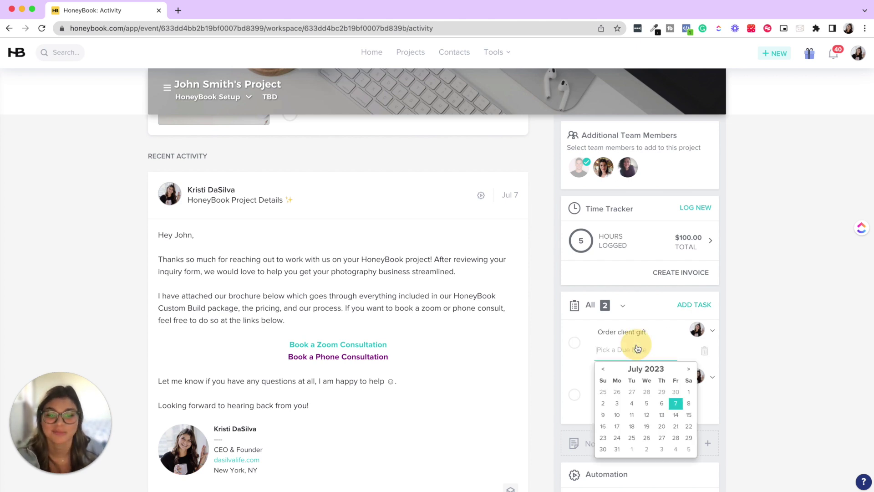
left_click(647, 415)
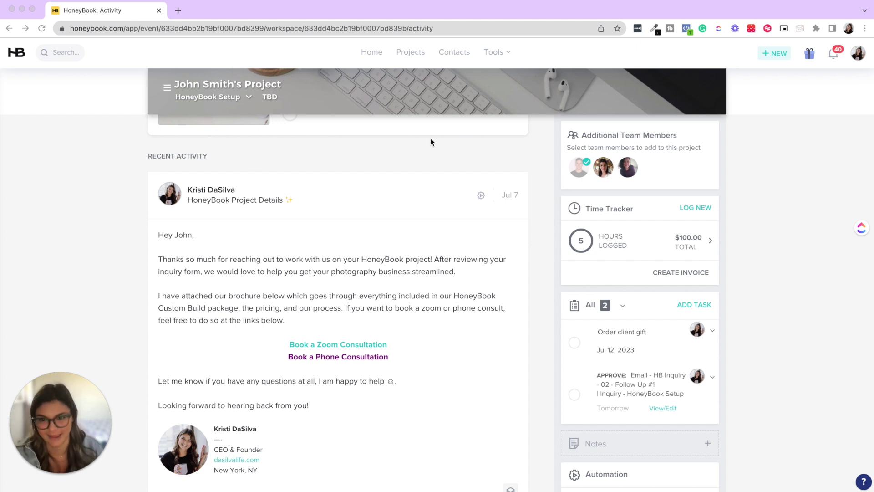
- Go to the account's templates and open the Invoice Template from the Templates folder
scroll(431, 142, "up", 10)
left_click(500, 52)
left_click(270, 114)
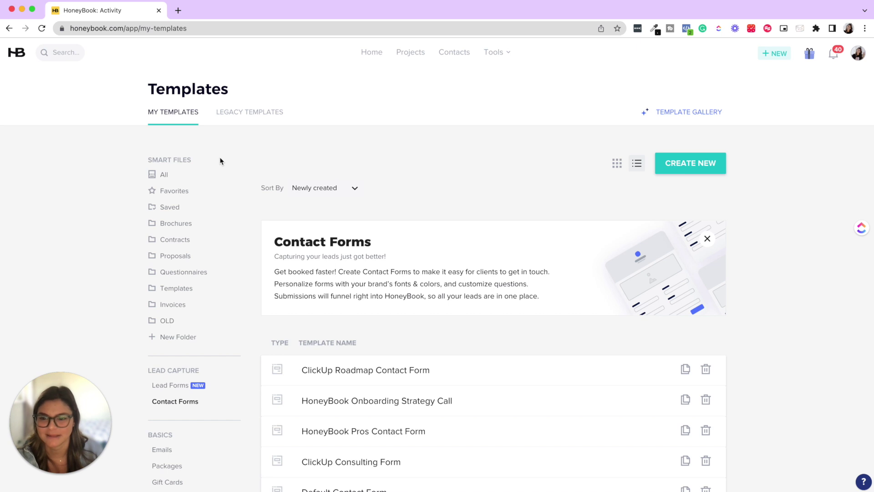
left_click(180, 255)
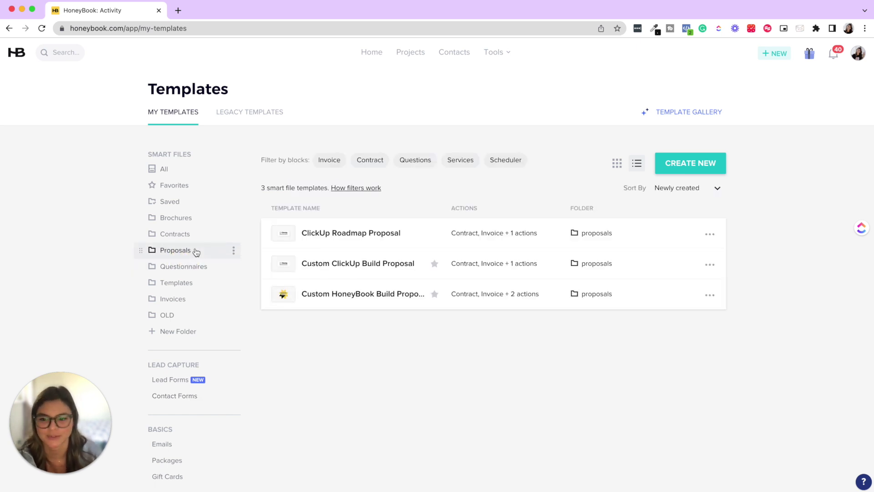
left_click(173, 283)
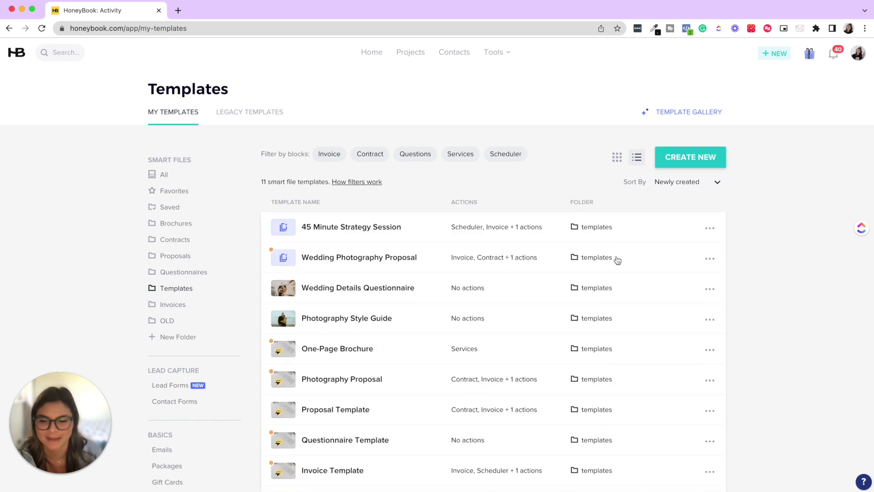
left_click(365, 403)
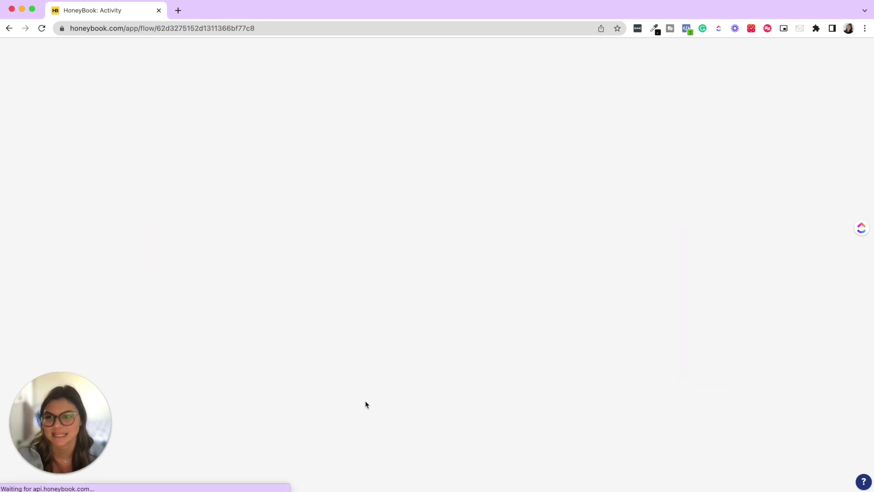
- Replace the Photography Package service in the invoice with the $250 45 Minute Strategy Session and update the template
scroll(344, 332, "down", 5)
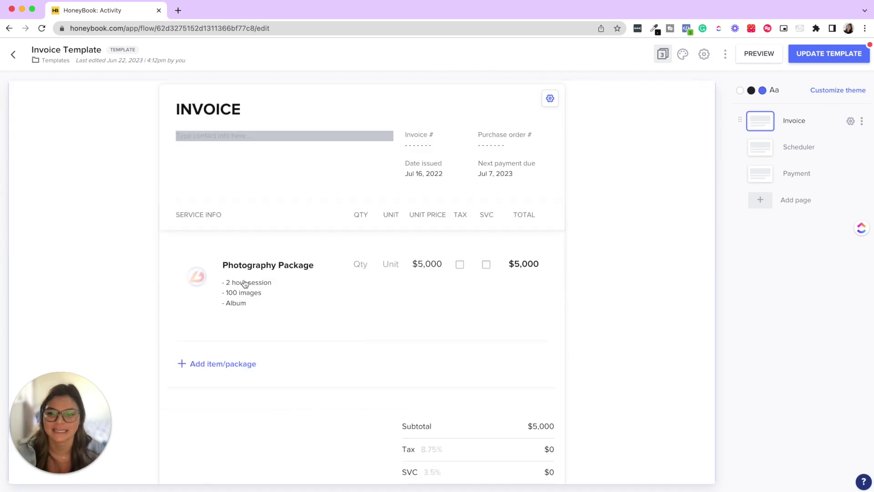
left_click(332, 265)
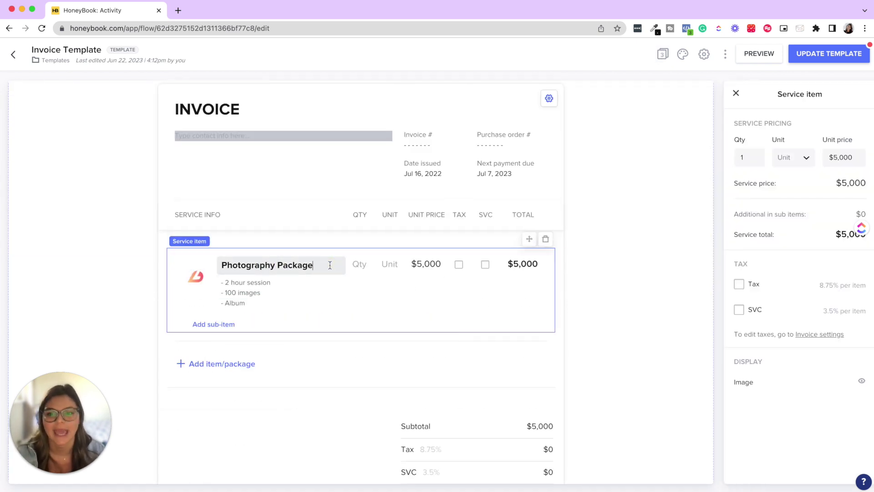
triple_click(332, 264)
key("BackSpace")
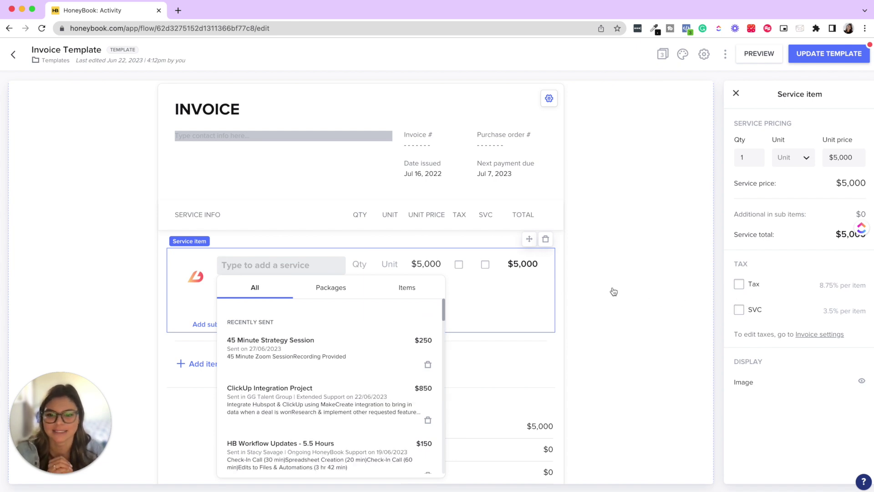
left_click(354, 349)
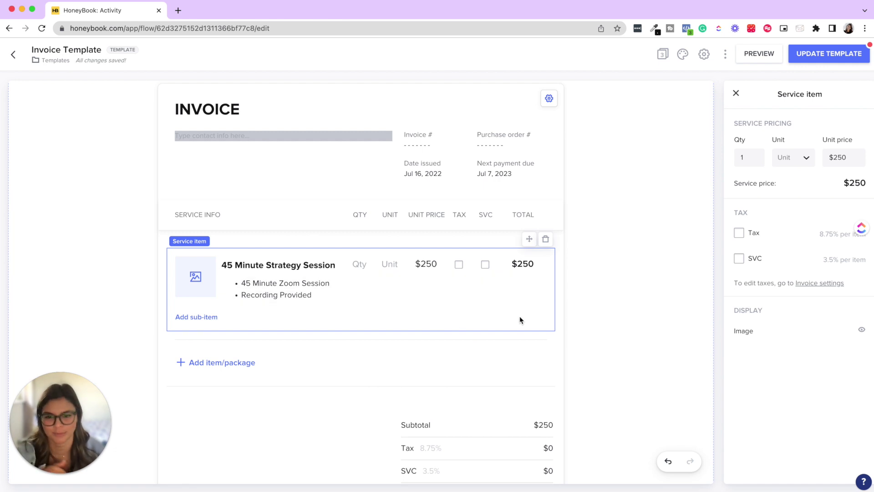
scroll(683, 154, "up", 1)
mouse_move(805, 64)
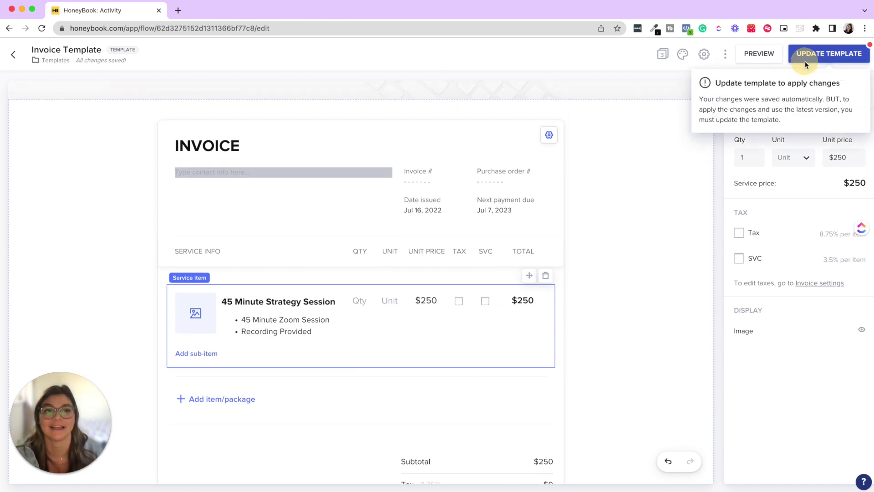
left_click(840, 56)
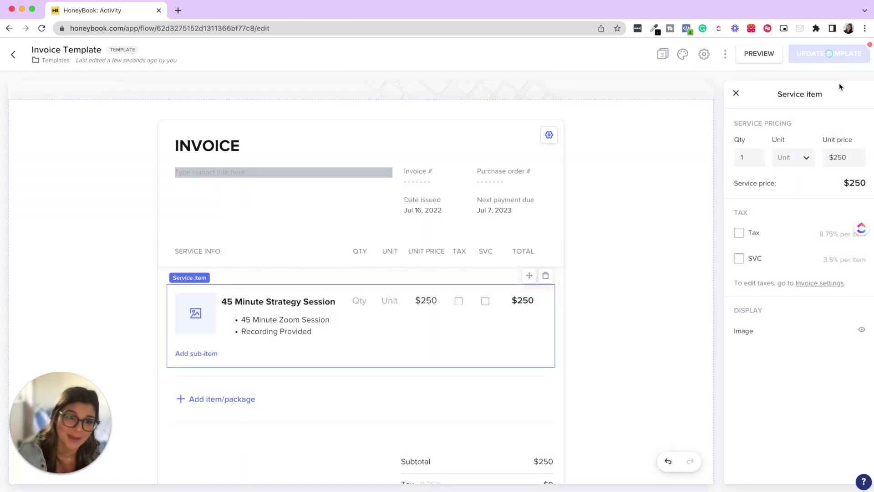
- Check the project choices offered for using the template, dismiss them, and leave the template editor
left_click(838, 51)
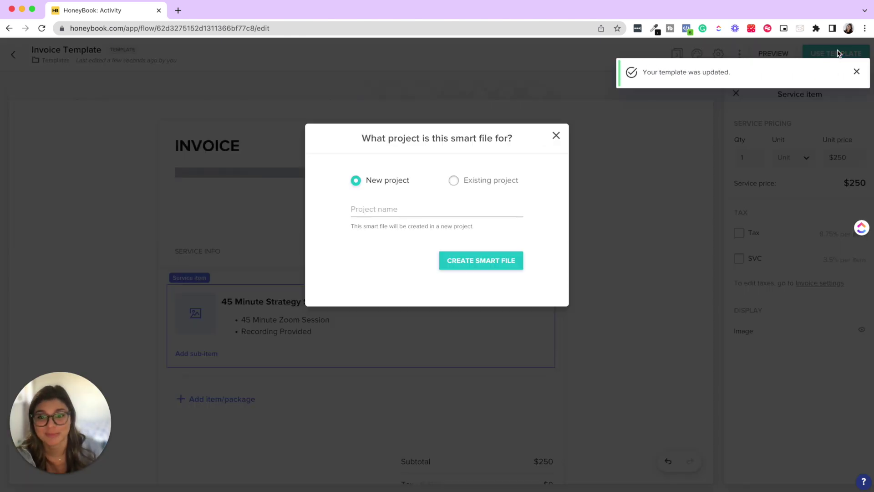
left_click(557, 135)
scroll(560, 142, "up", 2)
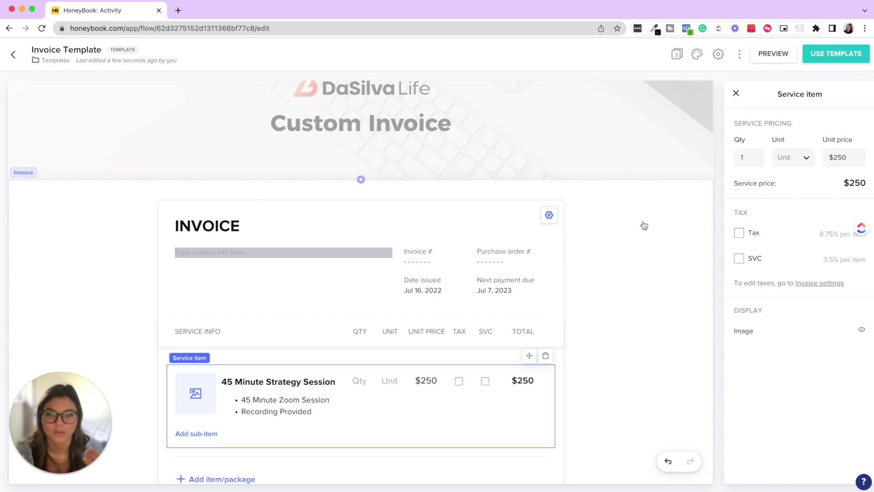
left_click(61, 63)
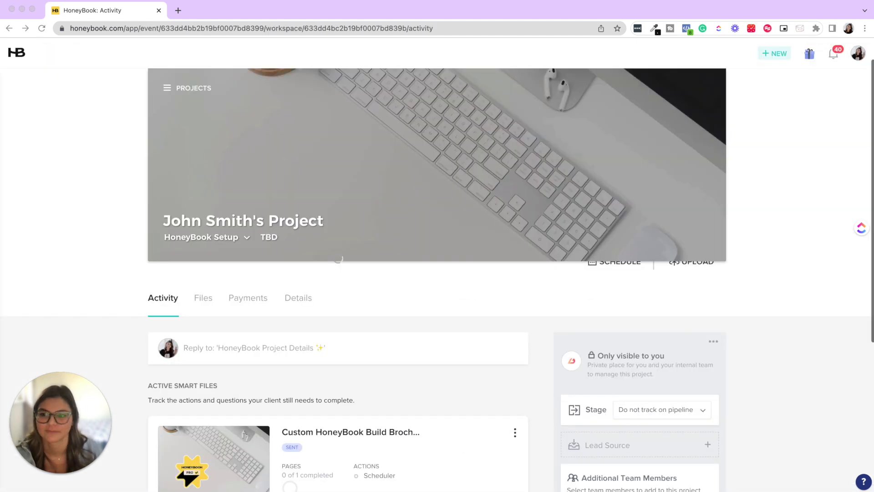
- Create a new invoice smart file in the HoneyBook Setup project from the Invoice Template
scroll(446, 218, "down", 3)
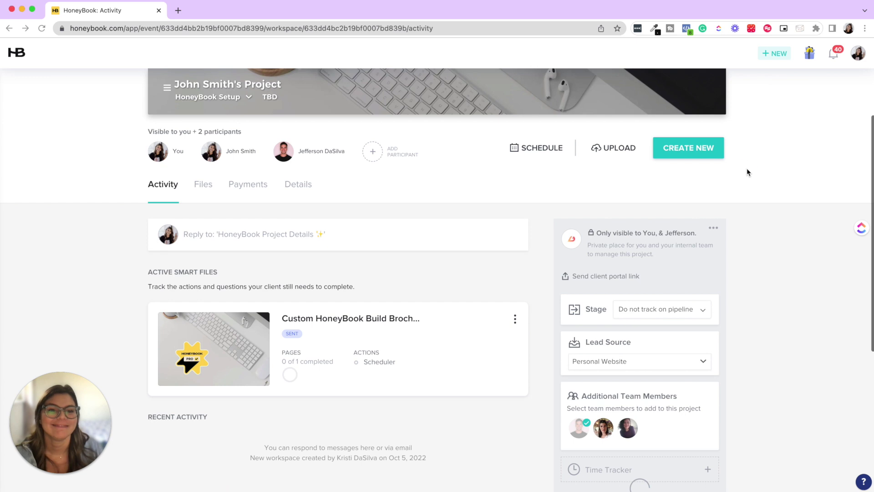
left_click(710, 153)
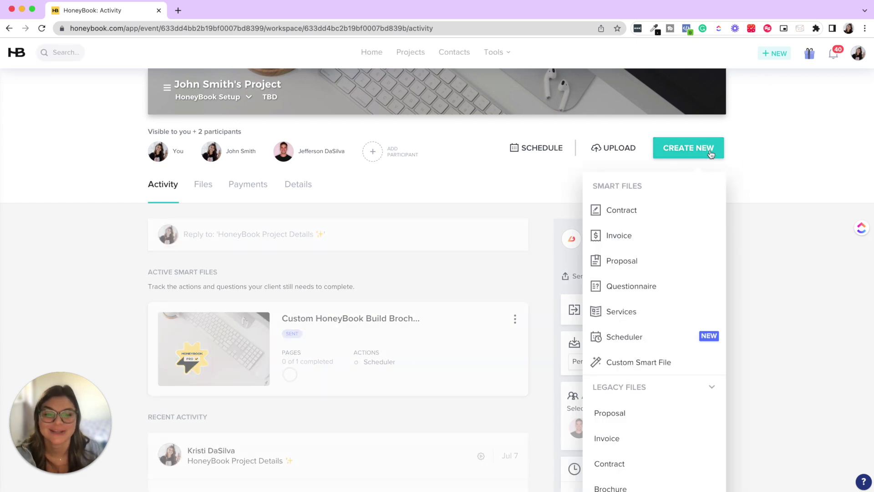
left_click(649, 237)
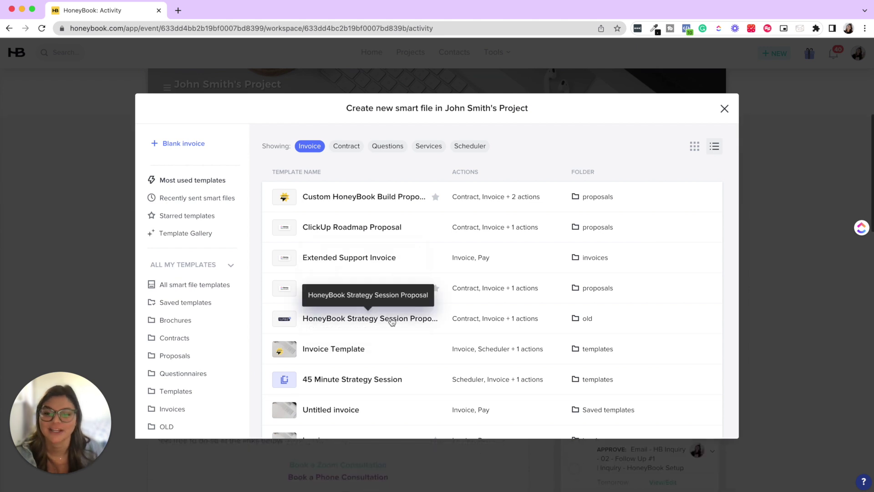
left_click(354, 352)
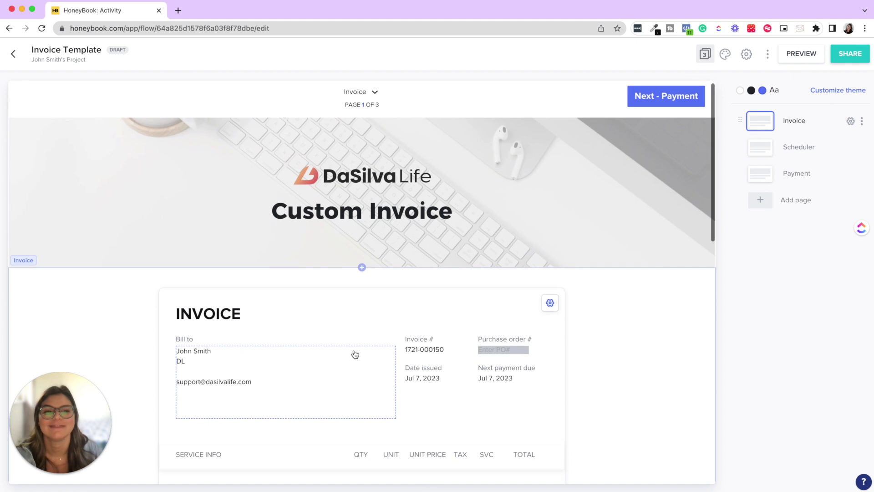
- Review the new invoice from its header through the billing details, service line and totals
scroll(355, 354, "down", 5)
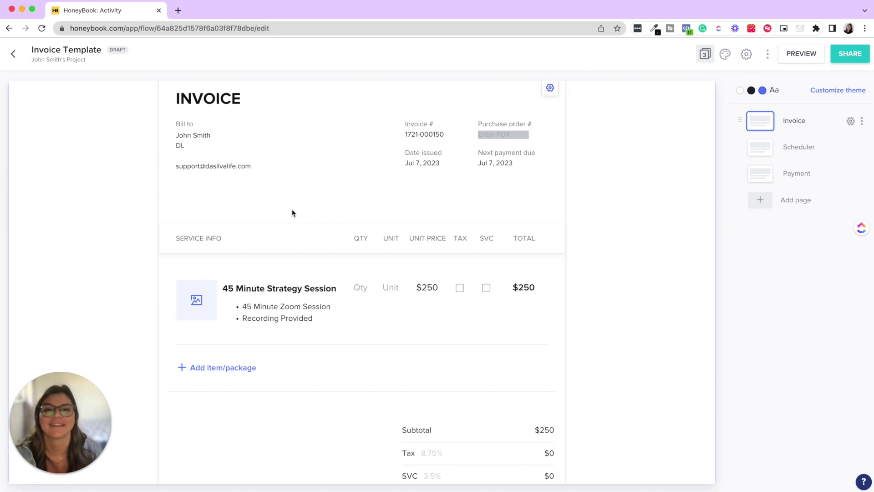
scroll(295, 217, "up", 1)
scroll(295, 218, "up", 5)
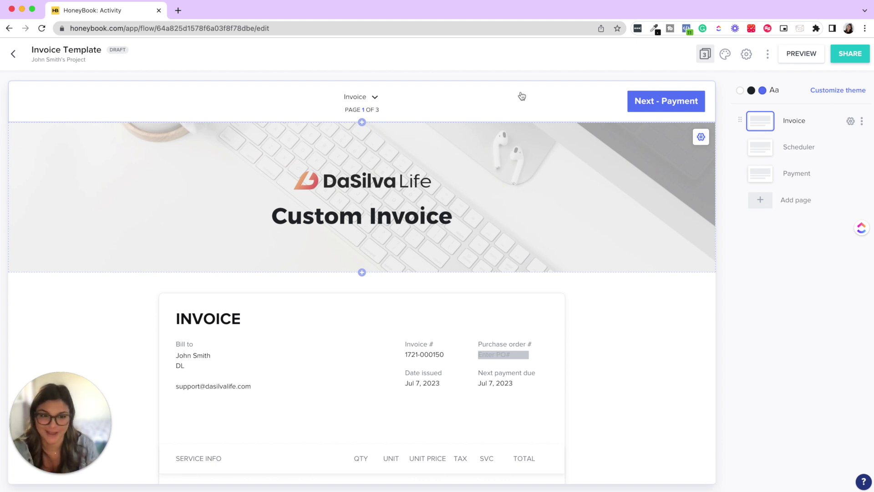
- Check the invoice file's configuration settings and the thumbnail upload option, and save and exit the settings
left_click(748, 56)
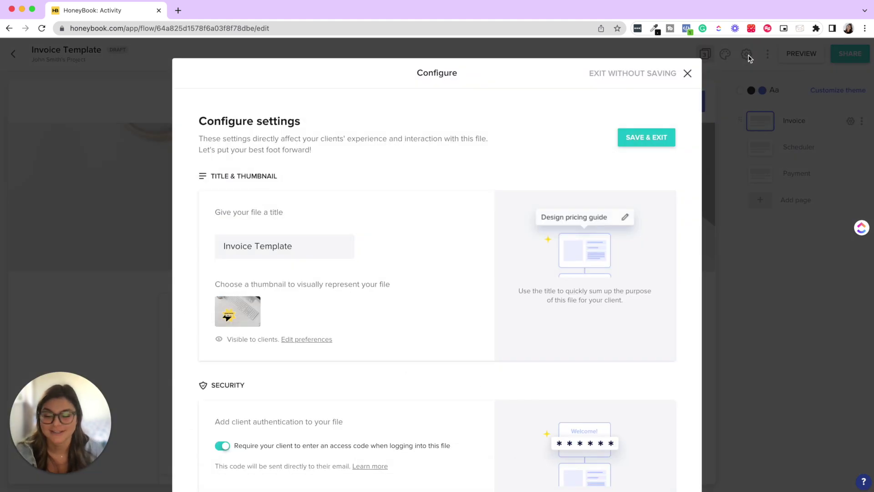
mouse_move(249, 315)
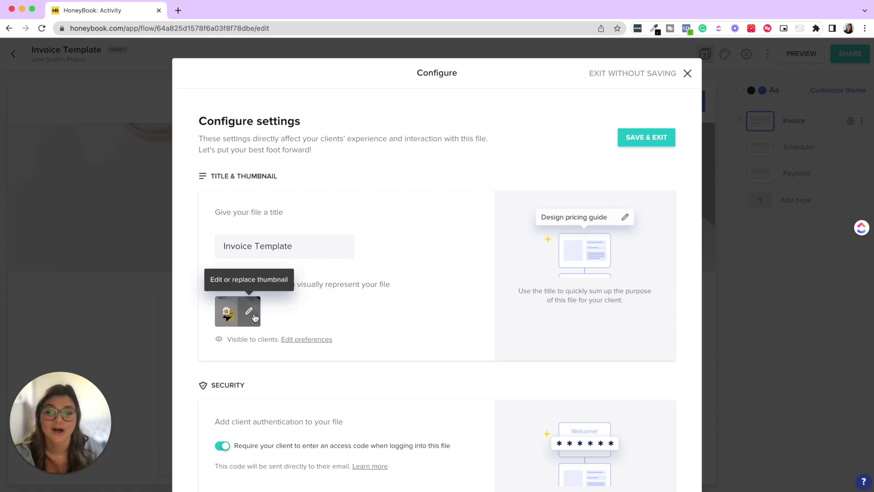
left_click(254, 314)
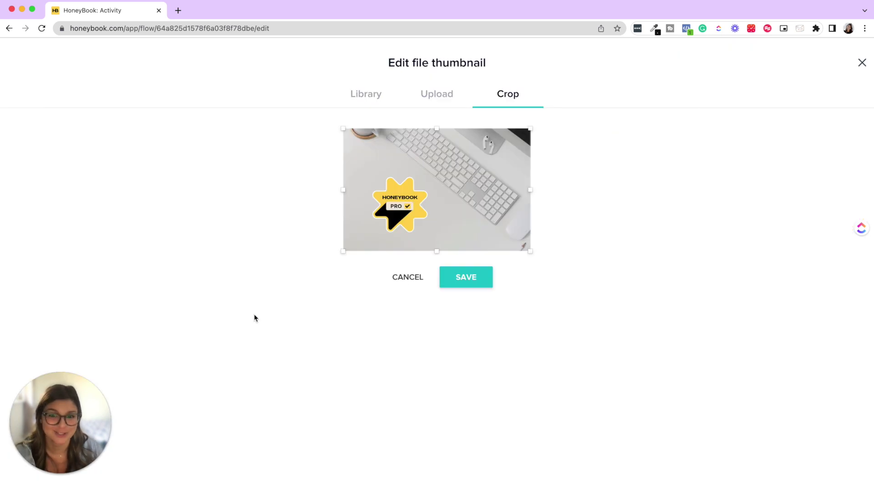
left_click(438, 96)
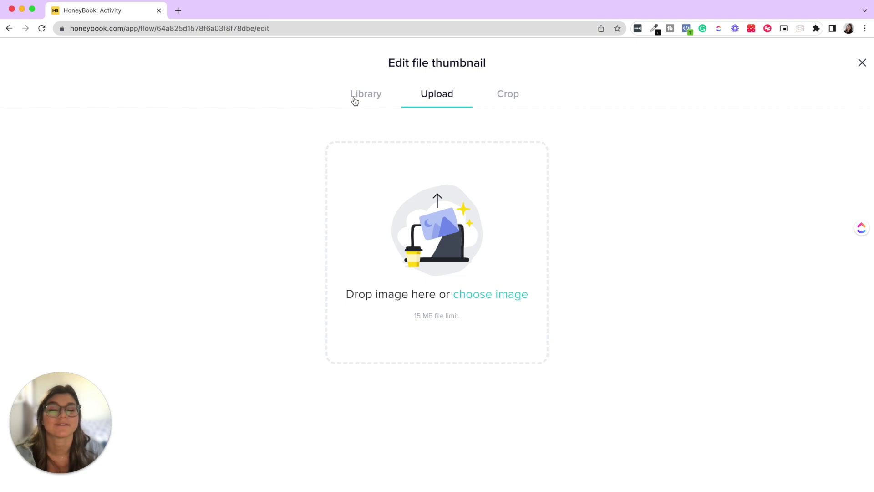
left_click(862, 63)
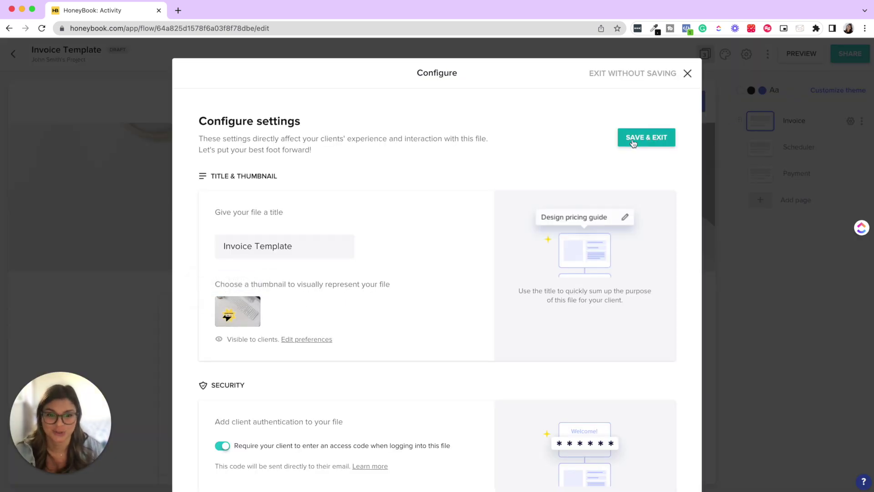
left_click(658, 138)
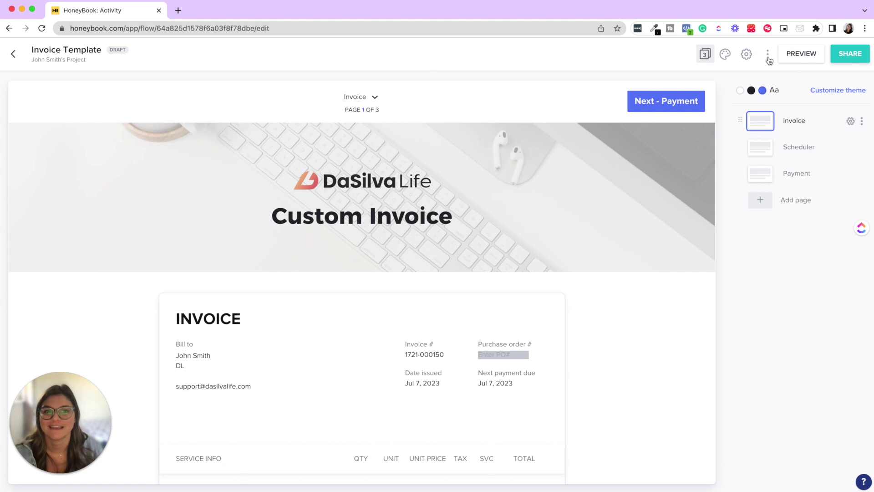
- Check the additional file actions available for the invoice and return to the client's HoneyBook Setup project page
left_click(769, 56)
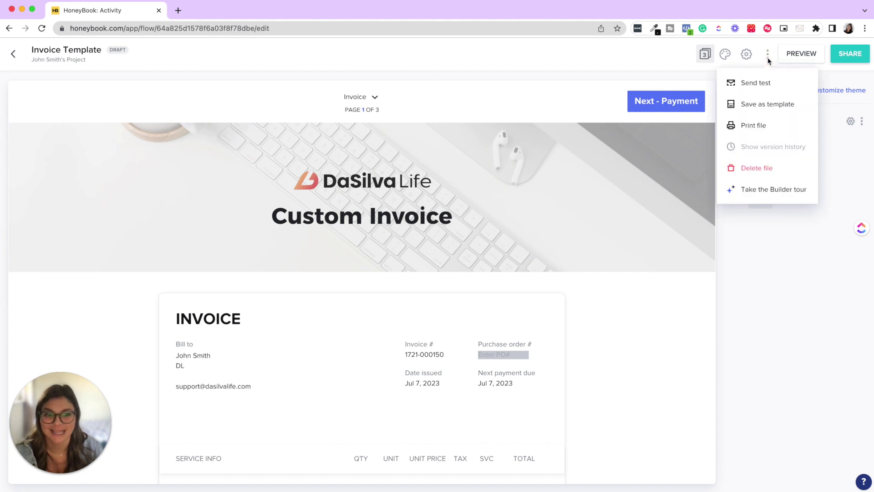
left_click(502, 98)
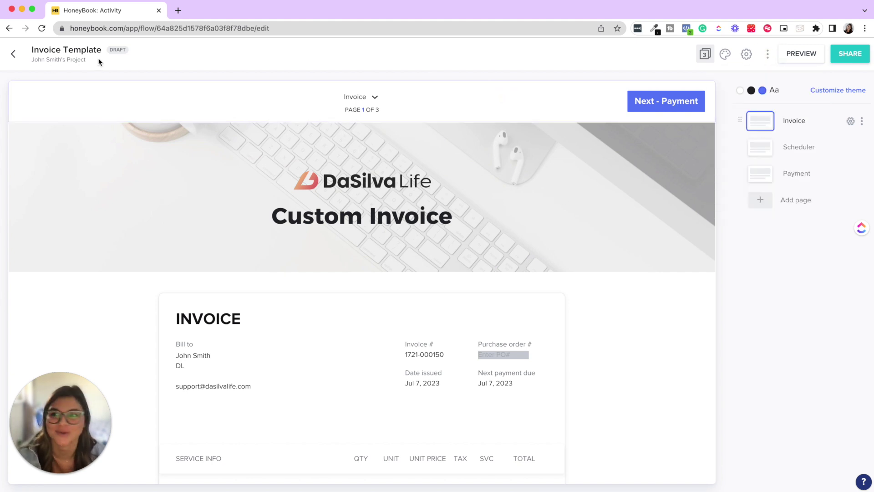
left_click(73, 59)
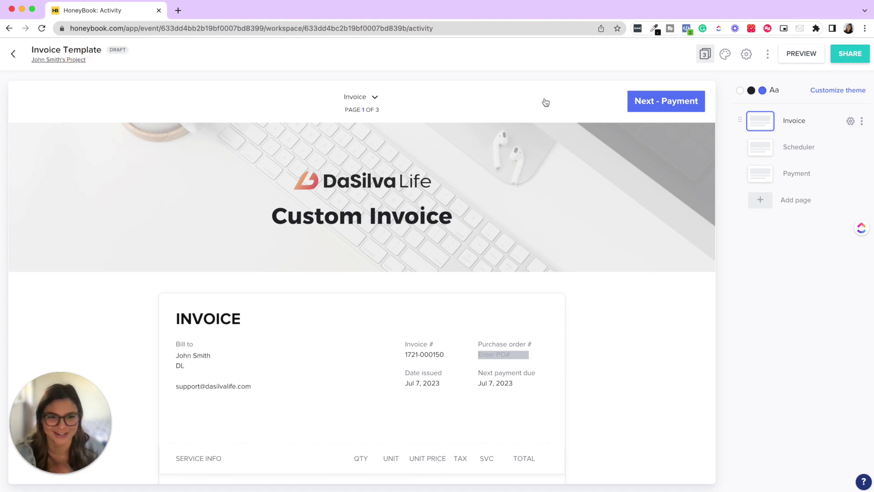
scroll(338, 256, "down", 3)
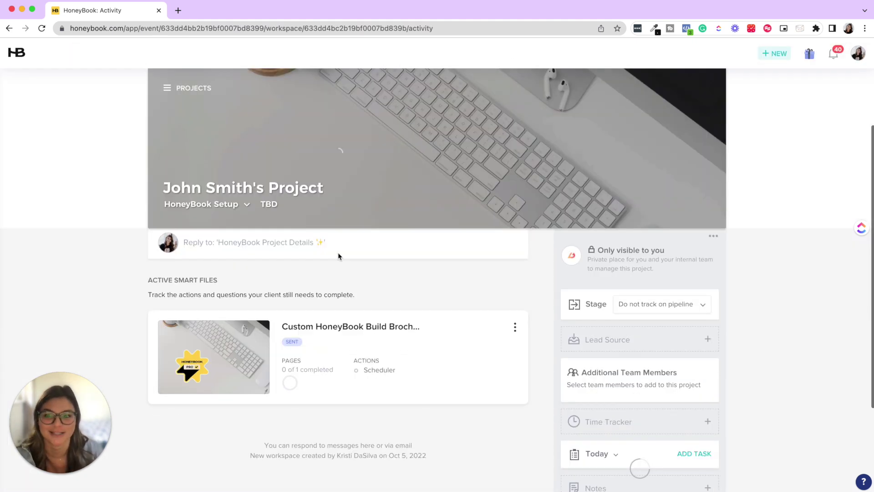
scroll(445, 53, "up", 4)
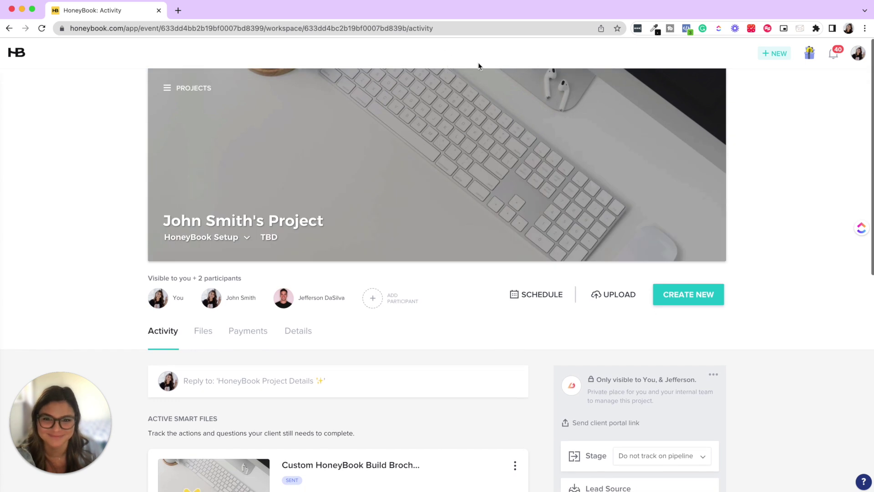
- Go to the account's templates and open the Photography Style Guide from the Templates folder
left_click(494, 53)
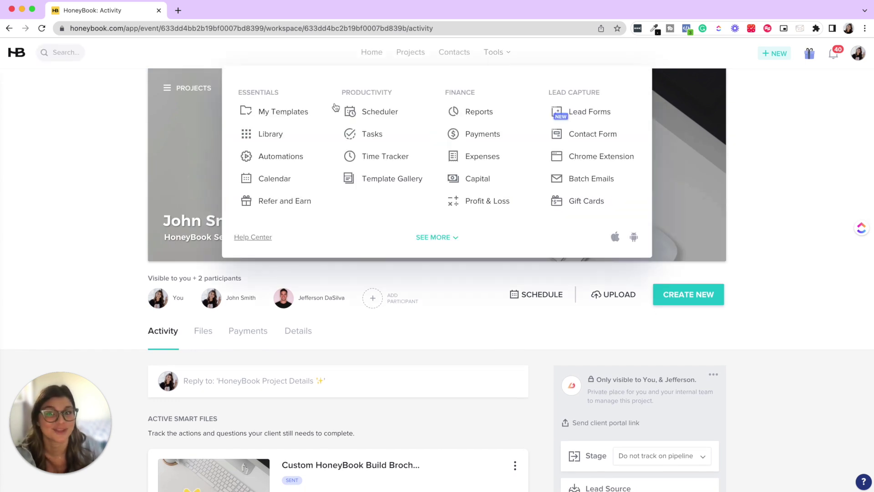
left_click(298, 112)
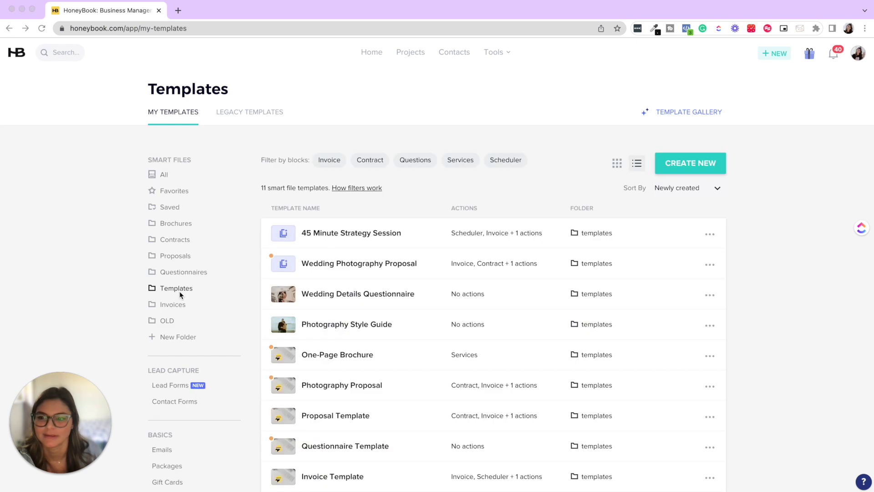
left_click(362, 324)
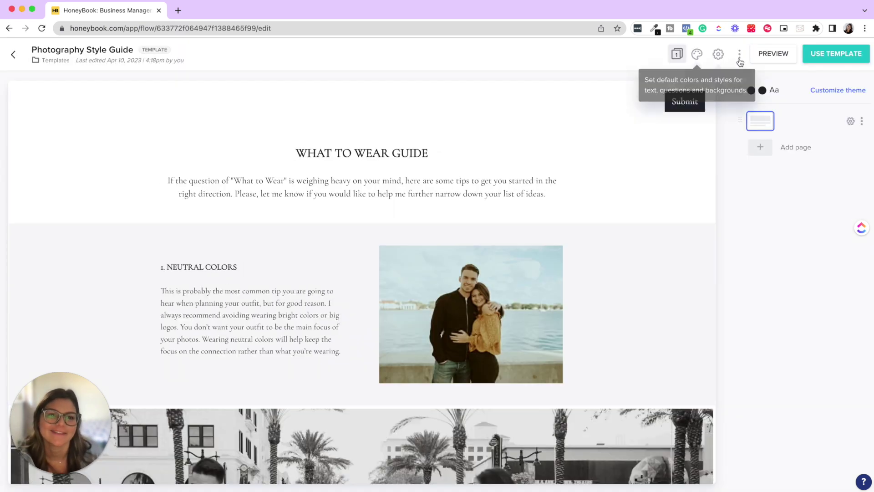
left_click(739, 54)
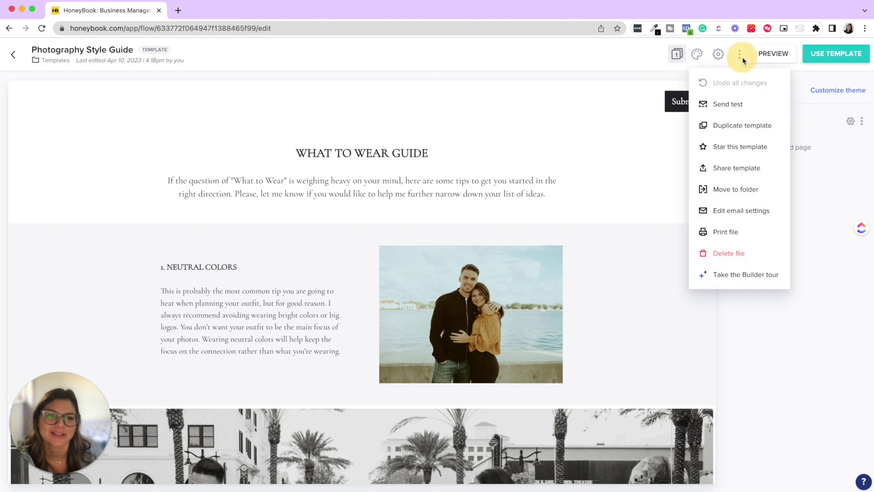
left_click(747, 211)
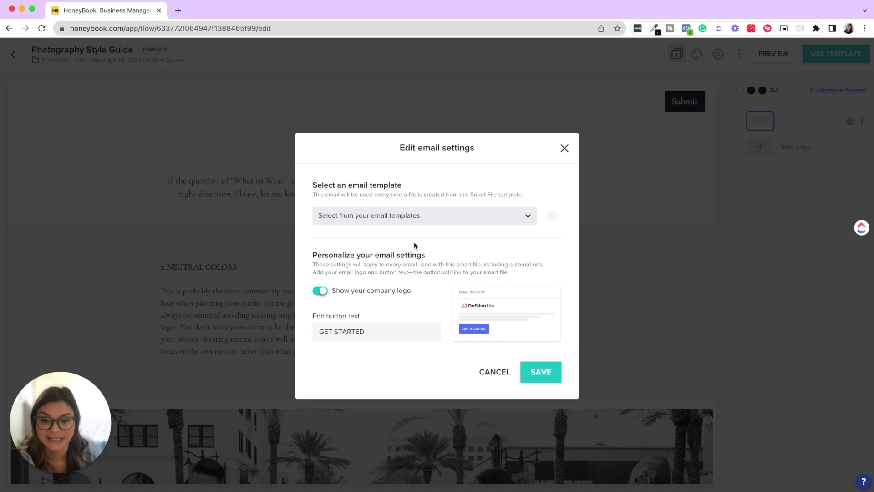
triple_click(371, 331)
key("BackSpace")
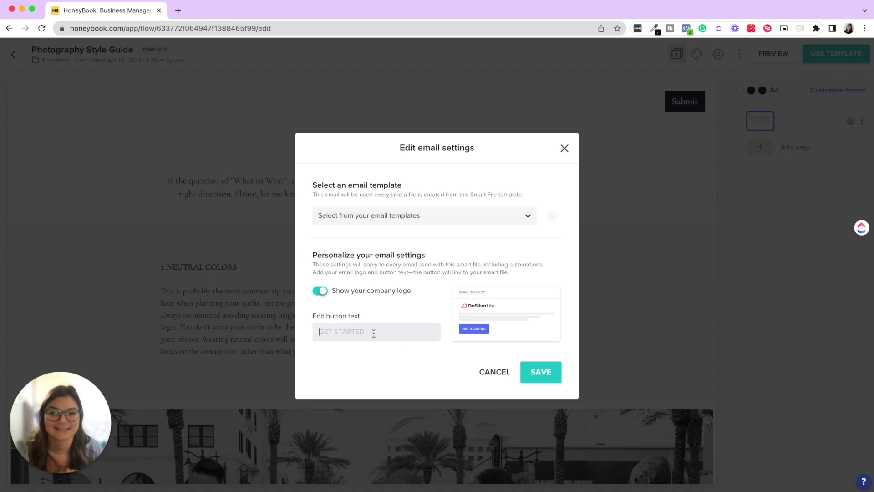
type("Style Guide")
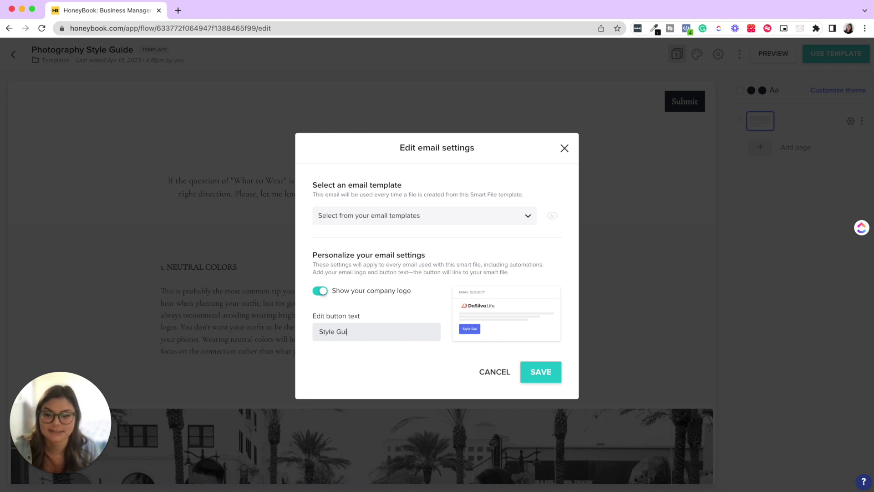
left_click(541, 372)
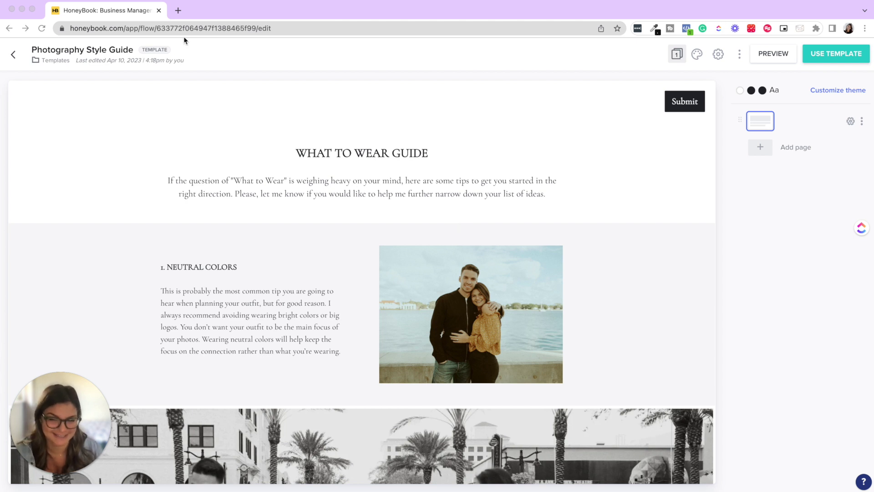
- Open the Default Contact Form from the contact form templates and copy its website embed code
left_click(62, 63)
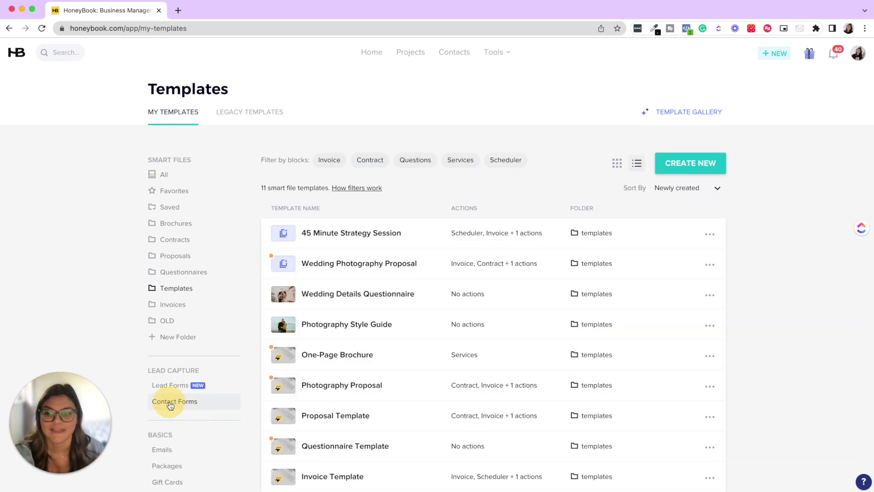
left_click(170, 404)
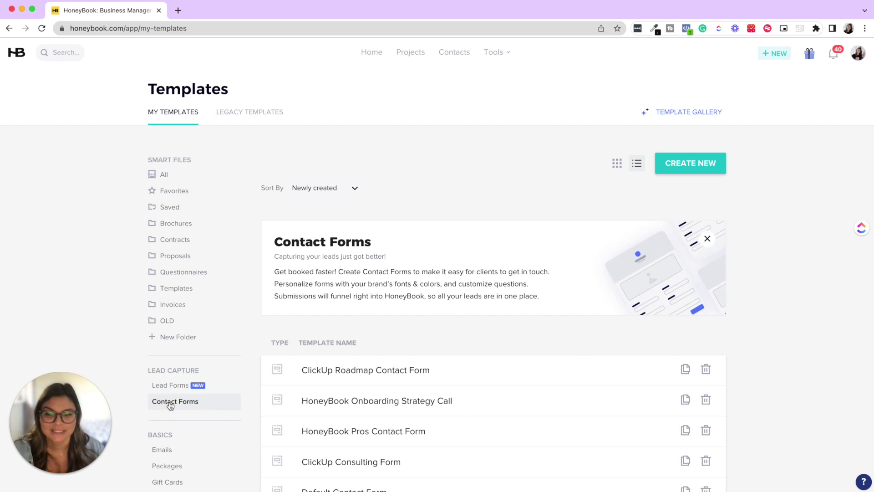
left_click(370, 444)
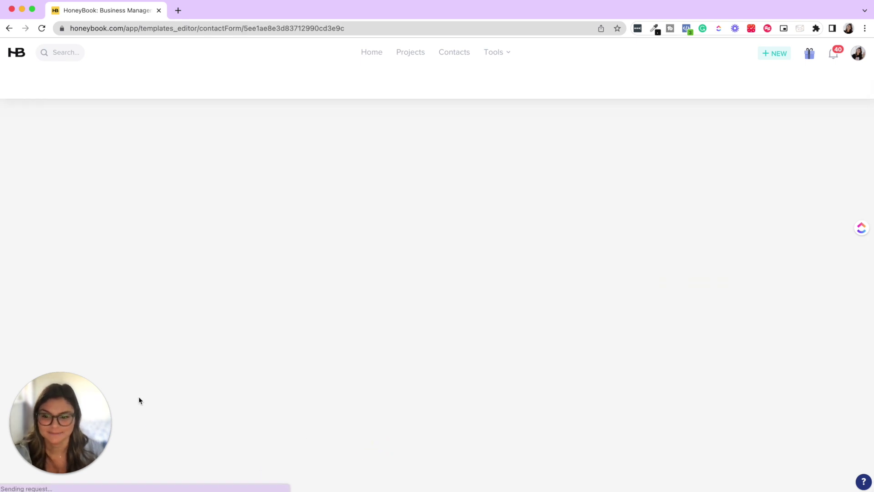
left_click_drag(68, 415, 94, 408)
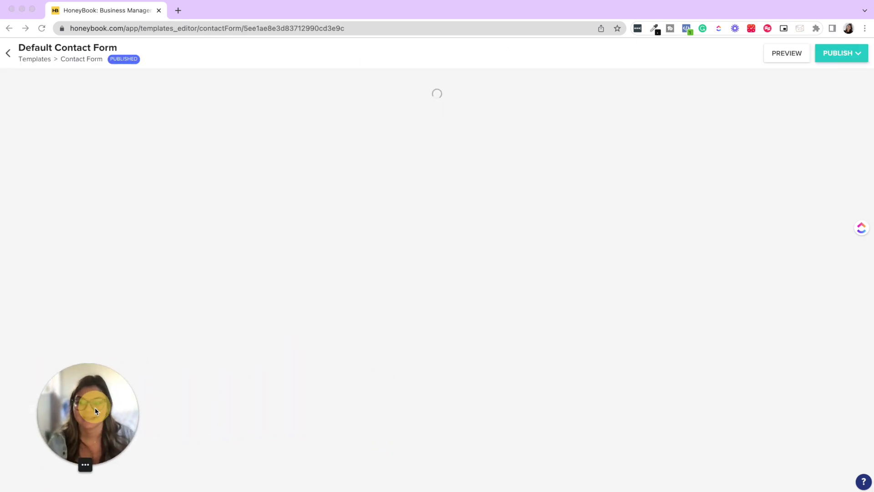
left_click(829, 56)
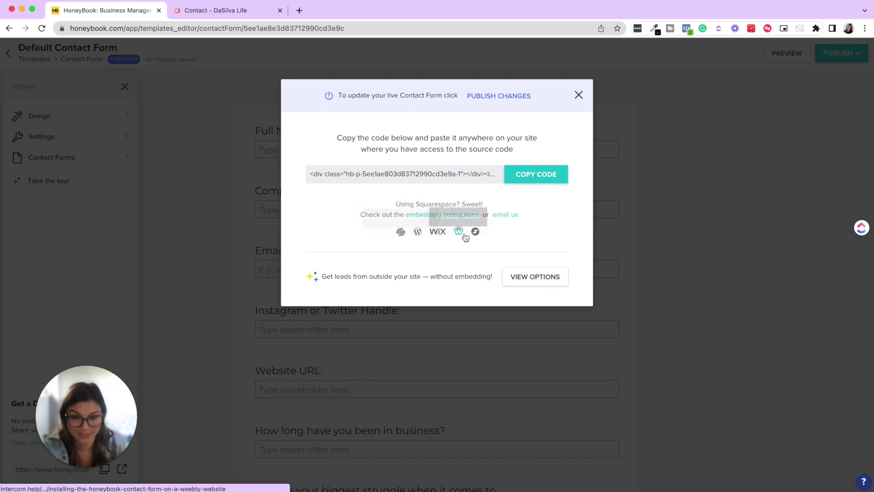
left_click(528, 180)
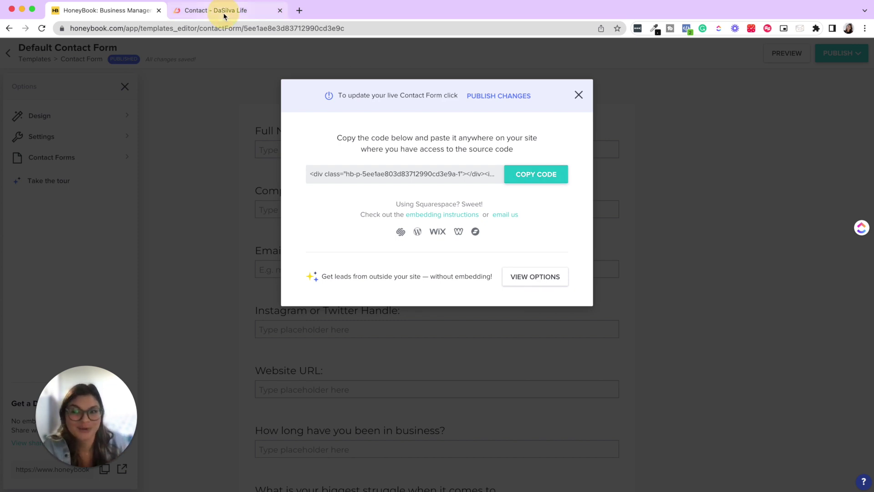
- Switch to the DaSilva Life website's contact page and examine the embedded contact form's fields
left_click(224, 11)
scroll(646, 347, "down", 1)
scroll(649, 342, "down", 4)
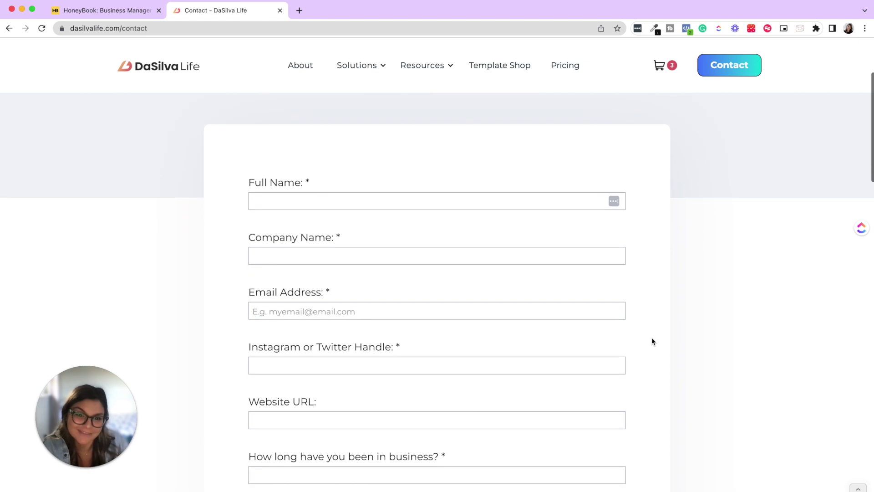
scroll(657, 328, "down", 4)
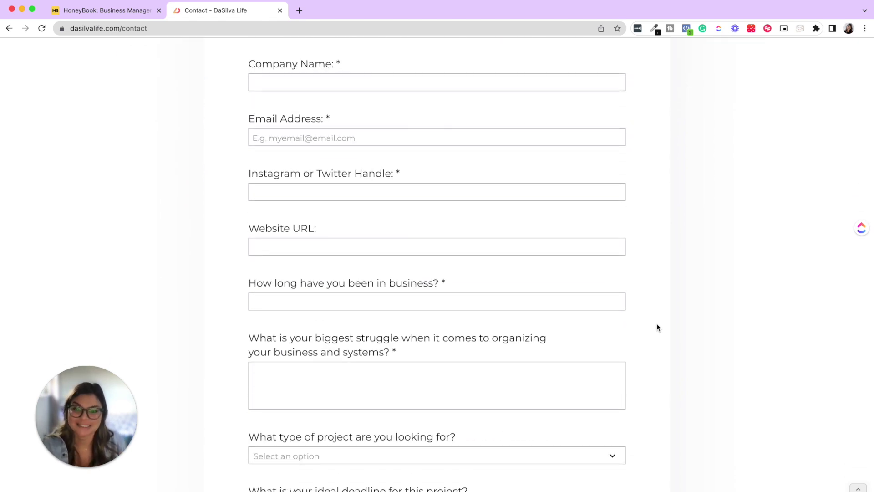
scroll(657, 327, "down", 14)
scroll(657, 327, "up", 20)
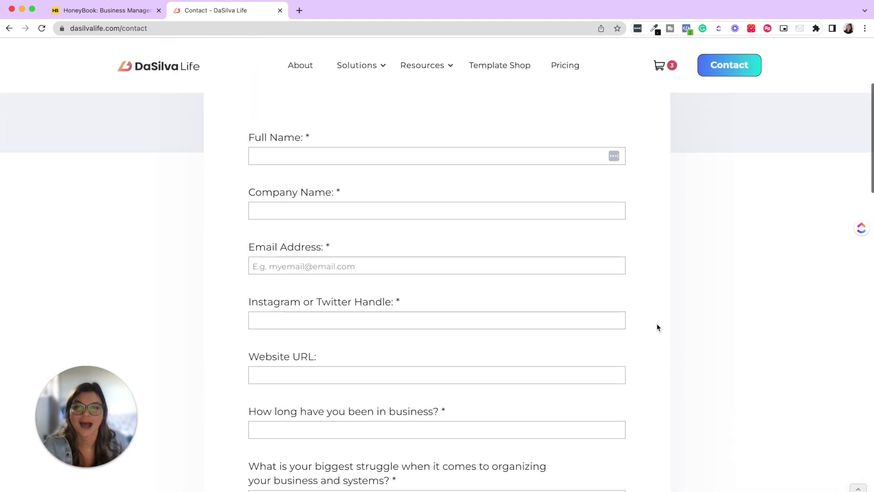